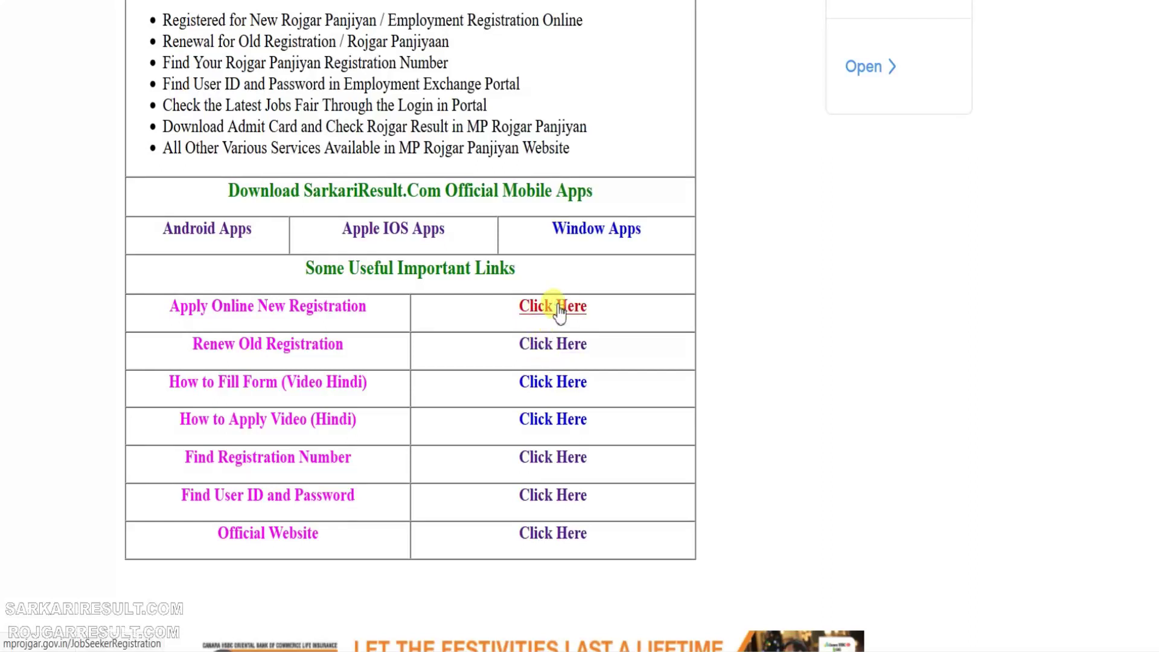
Open the new registration form and enter the applicant's first, last and father's names.
{"action": "left_click", "coordinate": [560, 313]}
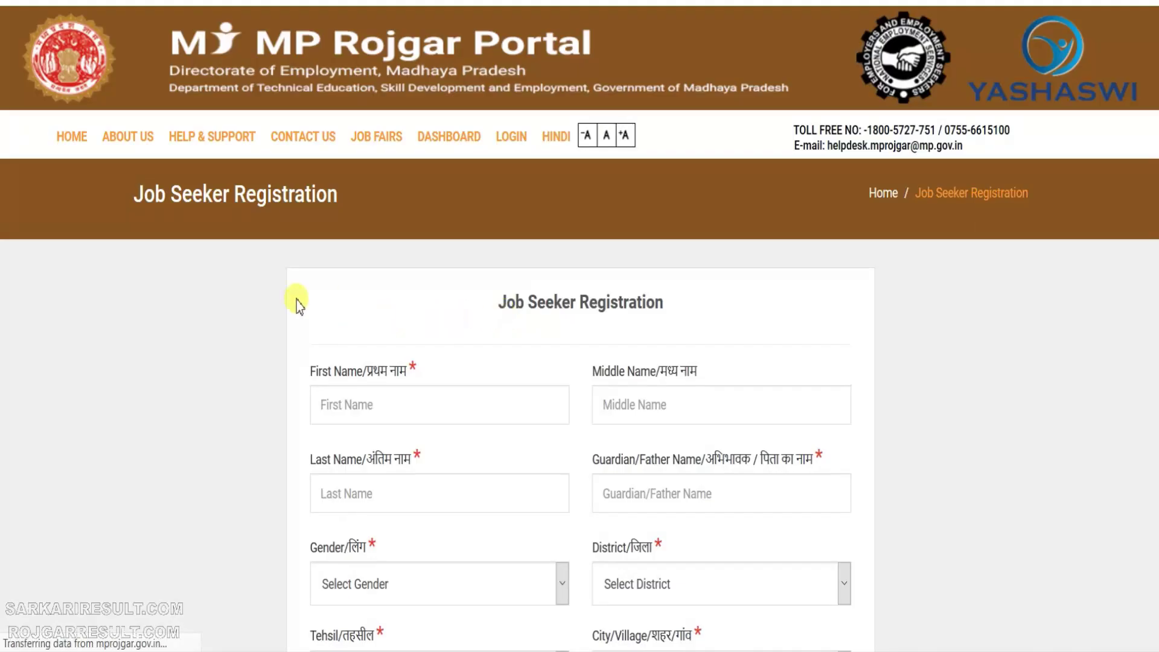
{"action": "scroll", "coordinate": [259, 293], "scroll_direction": "down", "scroll_amount": 3}
{"action": "scroll", "coordinate": [249, 280], "scroll_direction": "up", "scroll_amount": 2}
{"action": "scroll", "coordinate": [251, 274], "scroll_direction": "down", "scroll_amount": 2}
{"action": "left_click", "coordinate": [389, 220]}
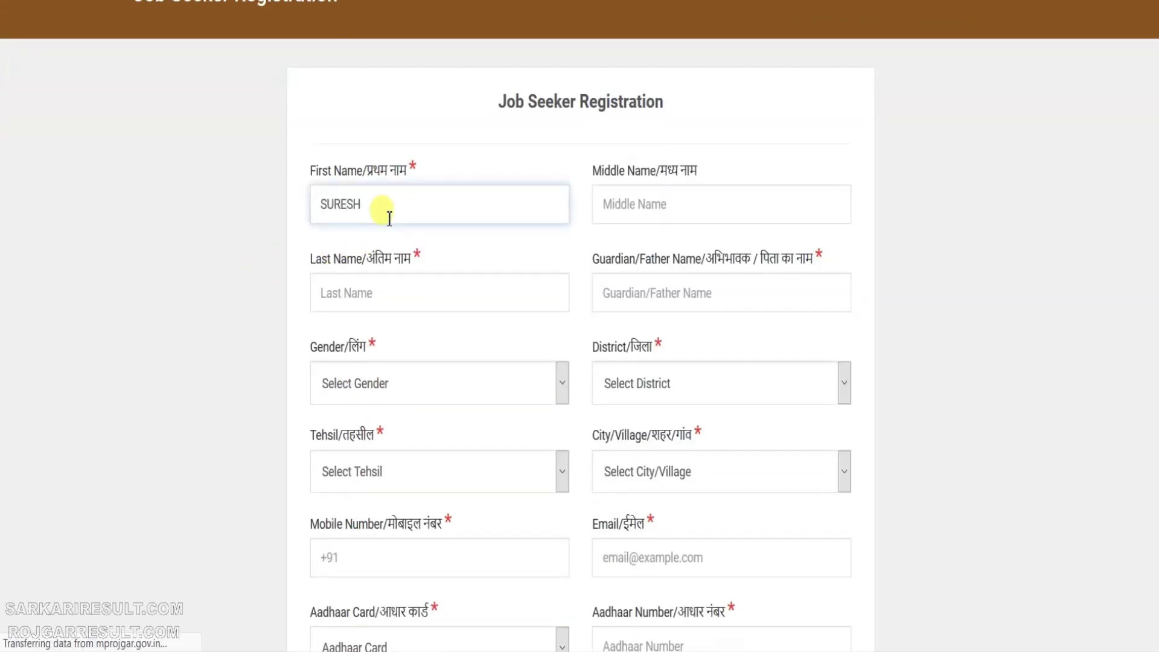
{"action": "key", "text": "Tab"}
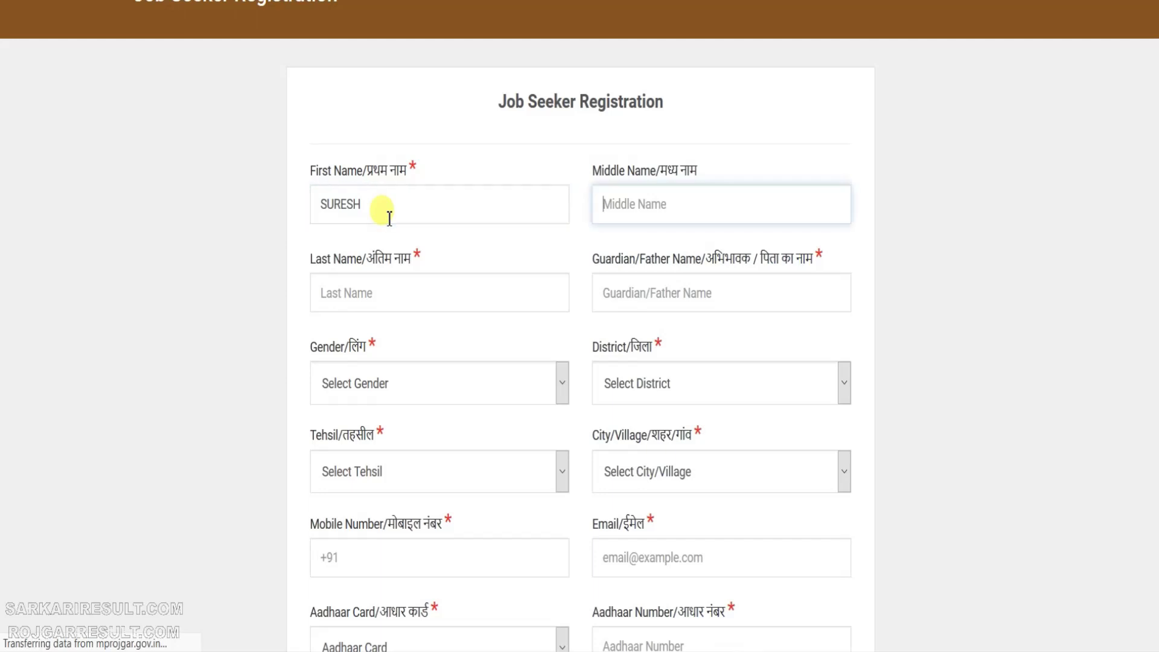
{"action": "key", "text": "Tab"}
{"action": "key", "text": "Tab"}
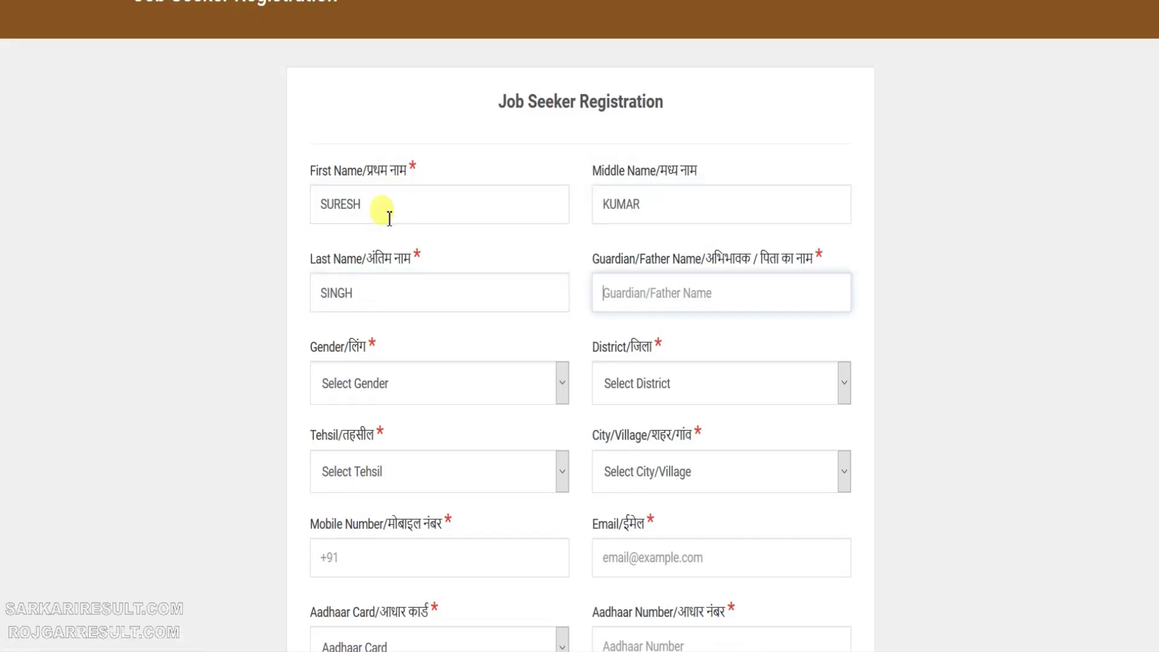
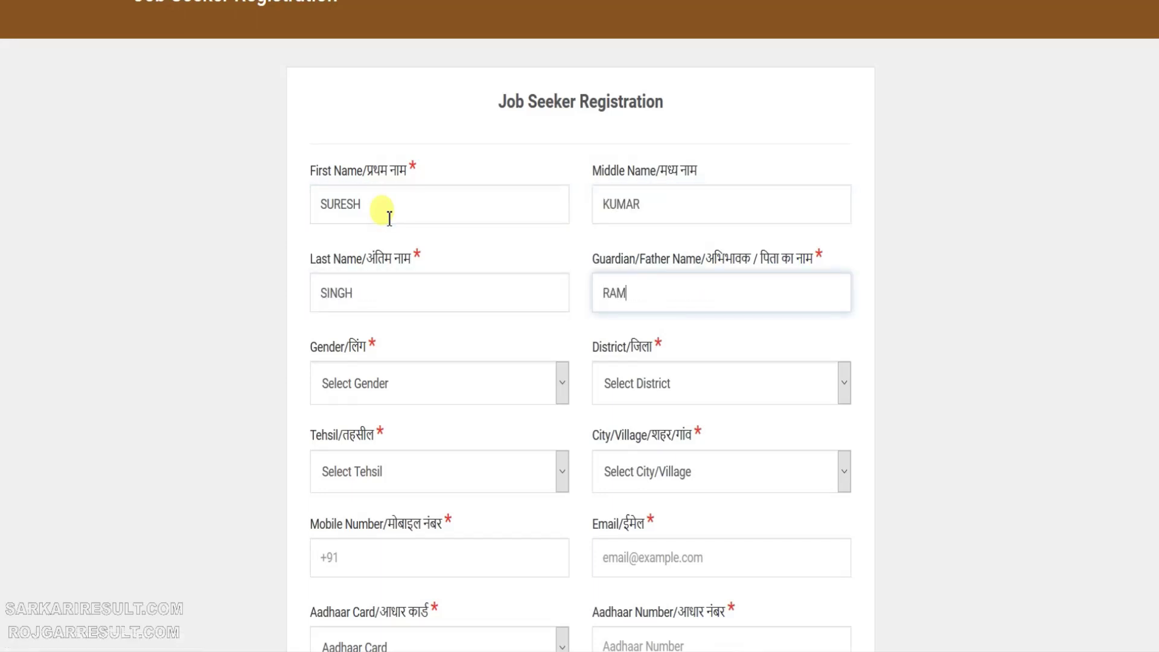
Set the gender to Male and the district to Rewa.
{"action": "key", "text": "Tab"}
{"action": "key", "text": "Down"}
{"action": "key", "text": "Tab"}
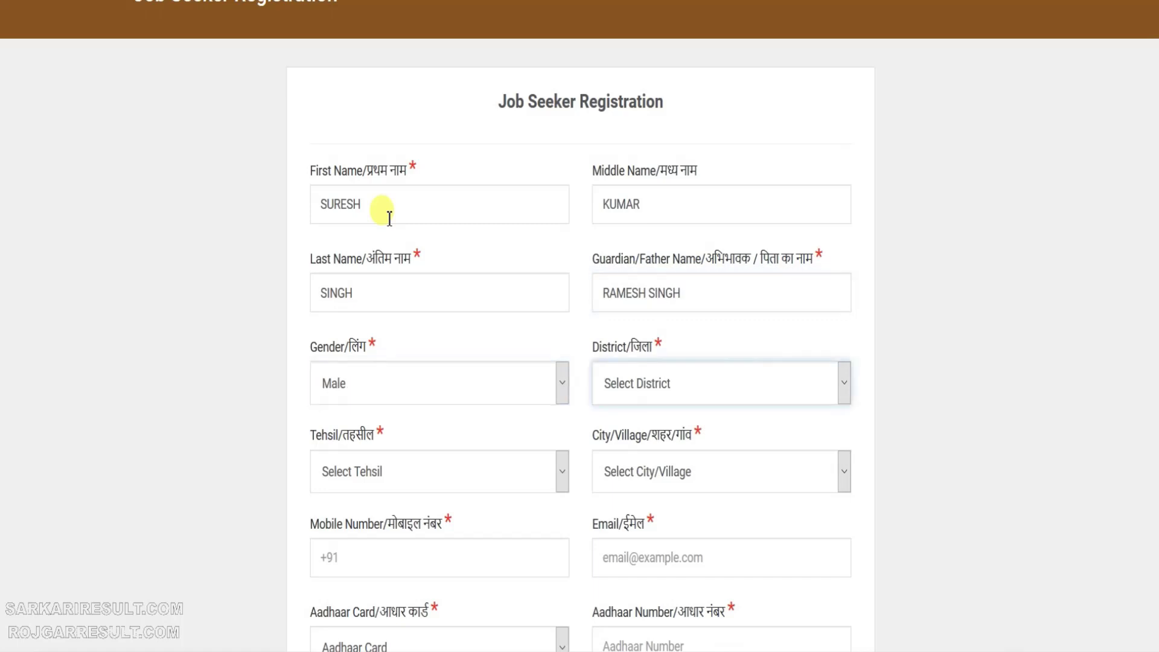
{"action": "left_click", "coordinate": [715, 395]}
{"action": "type", "text": "rewa"}
{"action": "key", "text": "Return"}
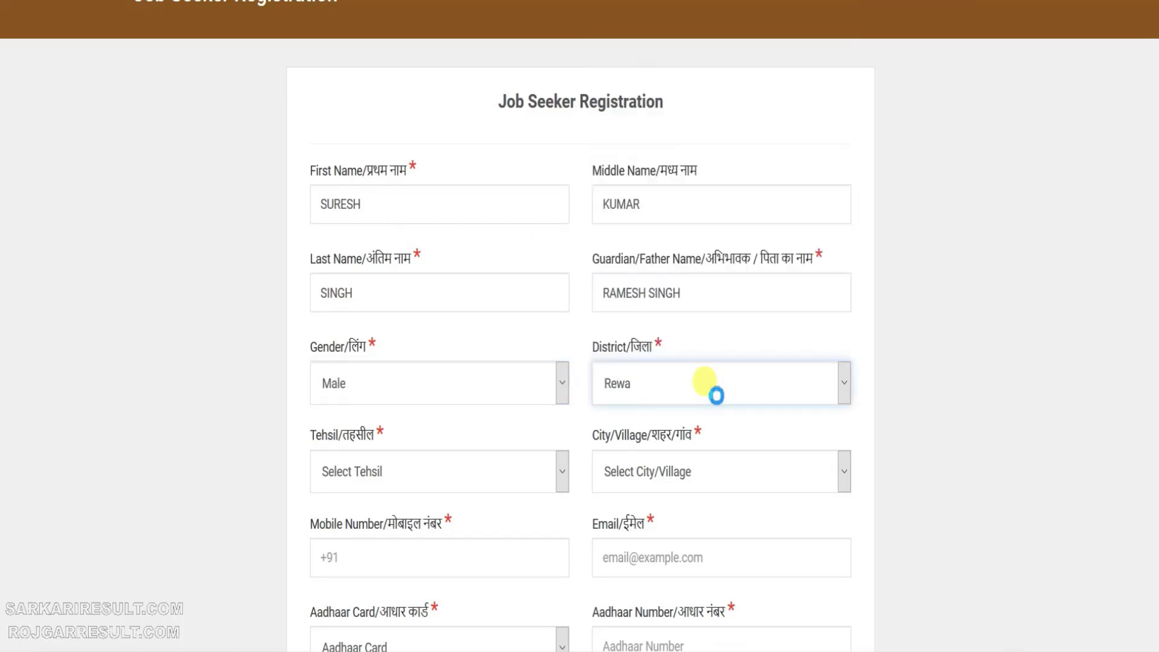
{"action": "left_click", "coordinate": [654, 381]}
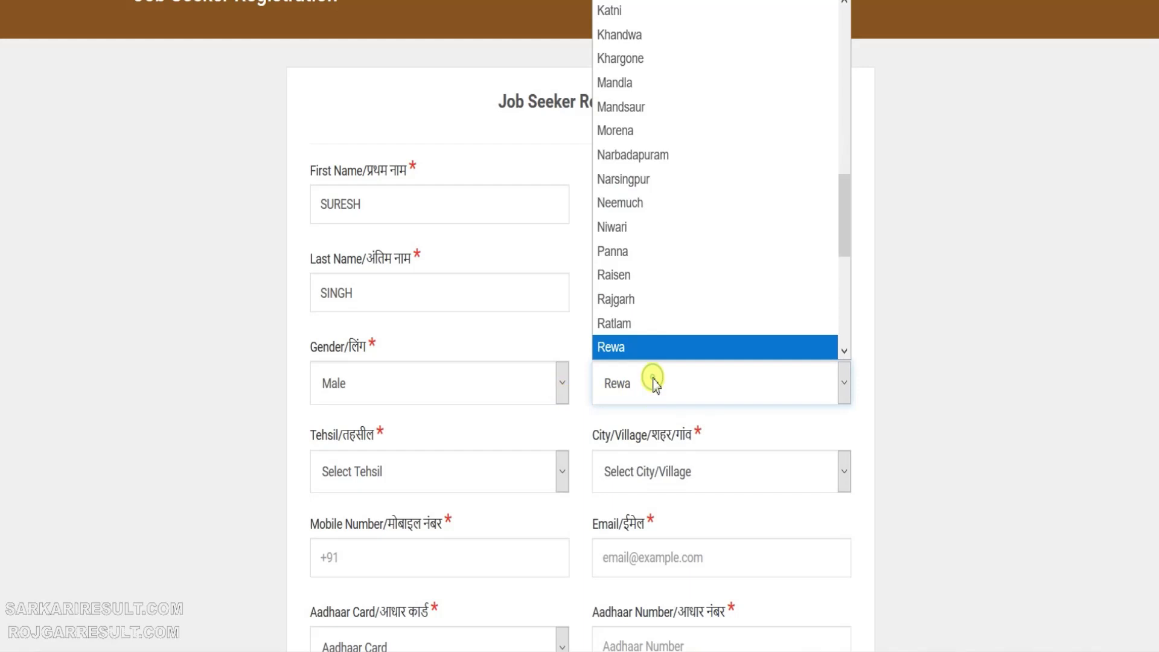
{"action": "type", "text": "um"}
{"action": "key", "text": "Escape"}
Choose Teonthar as the tehsil and Other as the city or village.
{"action": "left_click", "coordinate": [398, 468]}
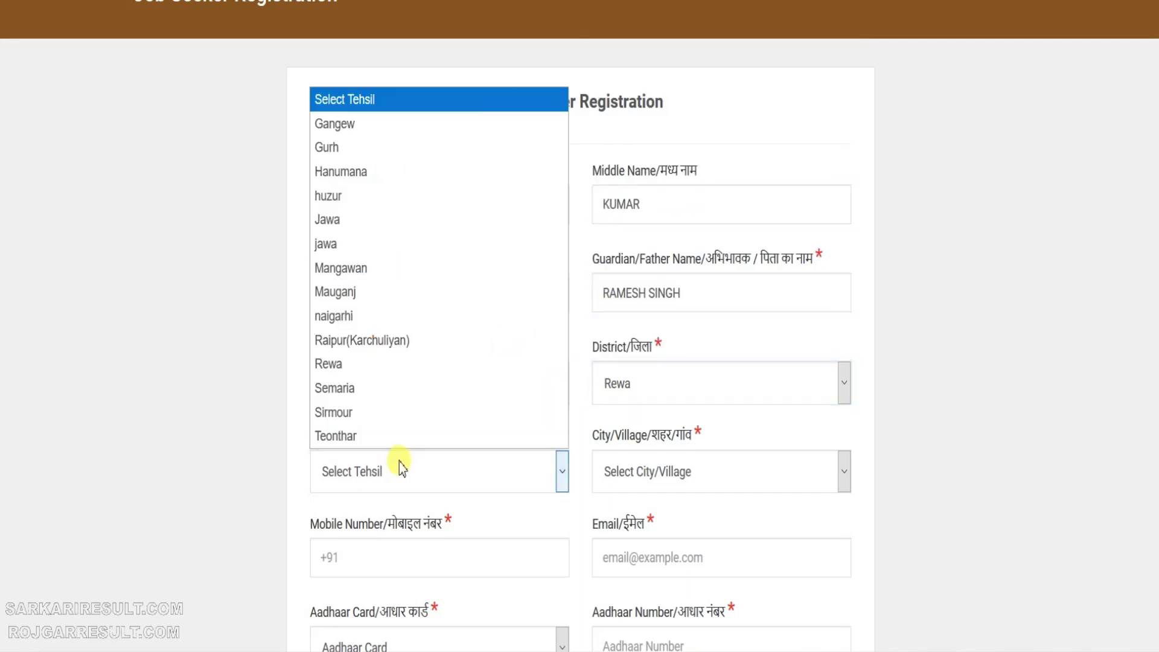
{"action": "type", "text": "s"}
{"action": "key", "text": "Down"}
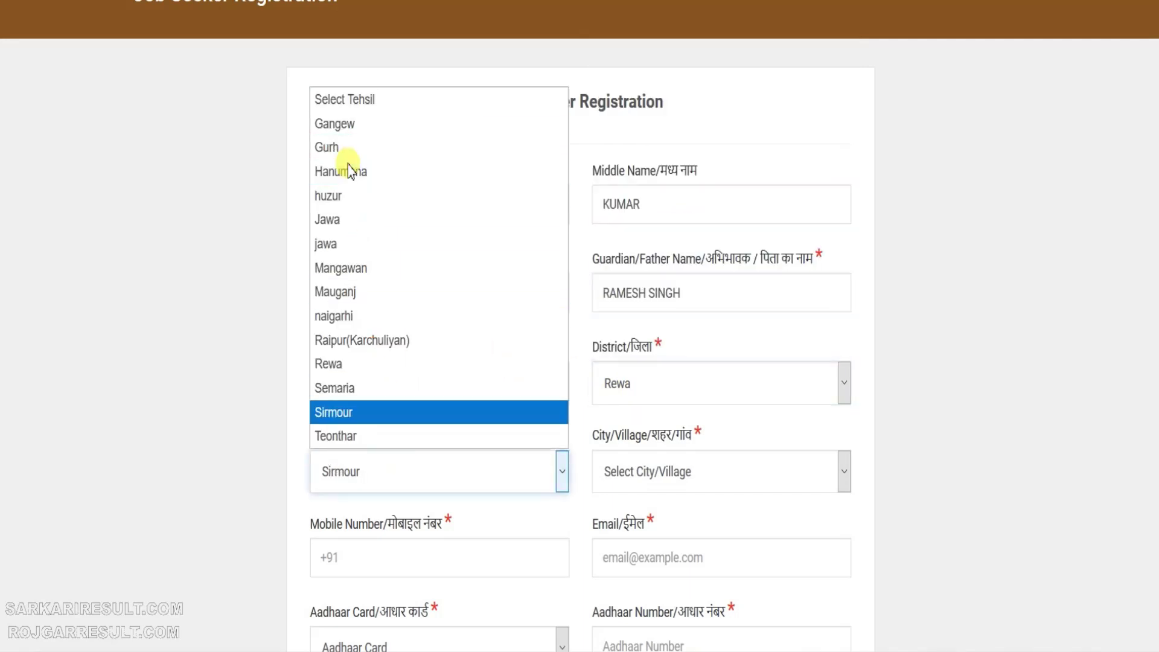
{"action": "left_click", "coordinate": [429, 429]}
{"action": "left_click", "coordinate": [664, 477]}
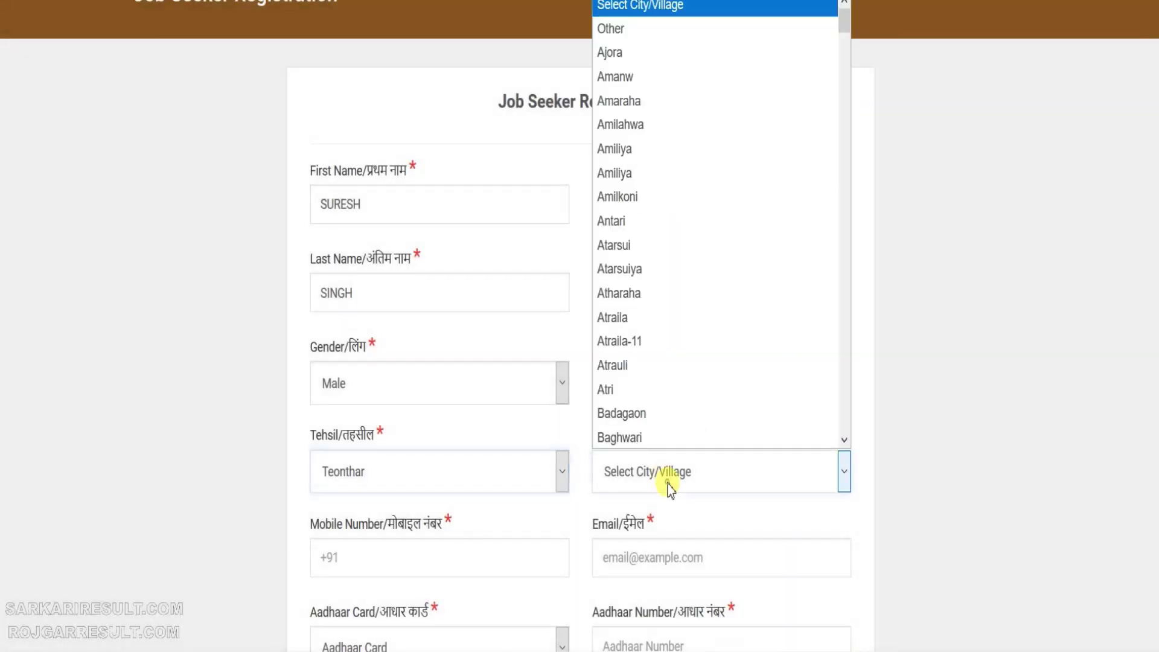
{"action": "left_click", "coordinate": [628, 28]}
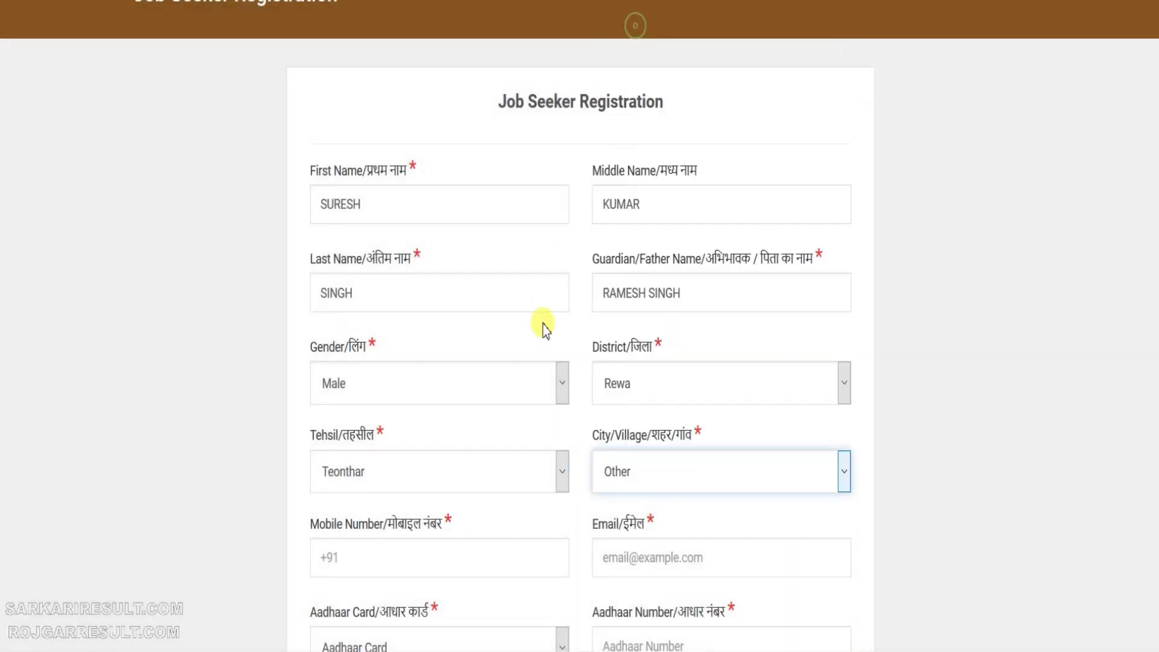
Go through the mobile number, identity document type and Aadhaar number fields.
{"action": "scroll", "coordinate": [458, 338], "scroll_direction": "down", "scroll_amount": 3}
{"action": "left_click", "coordinate": [425, 361]}
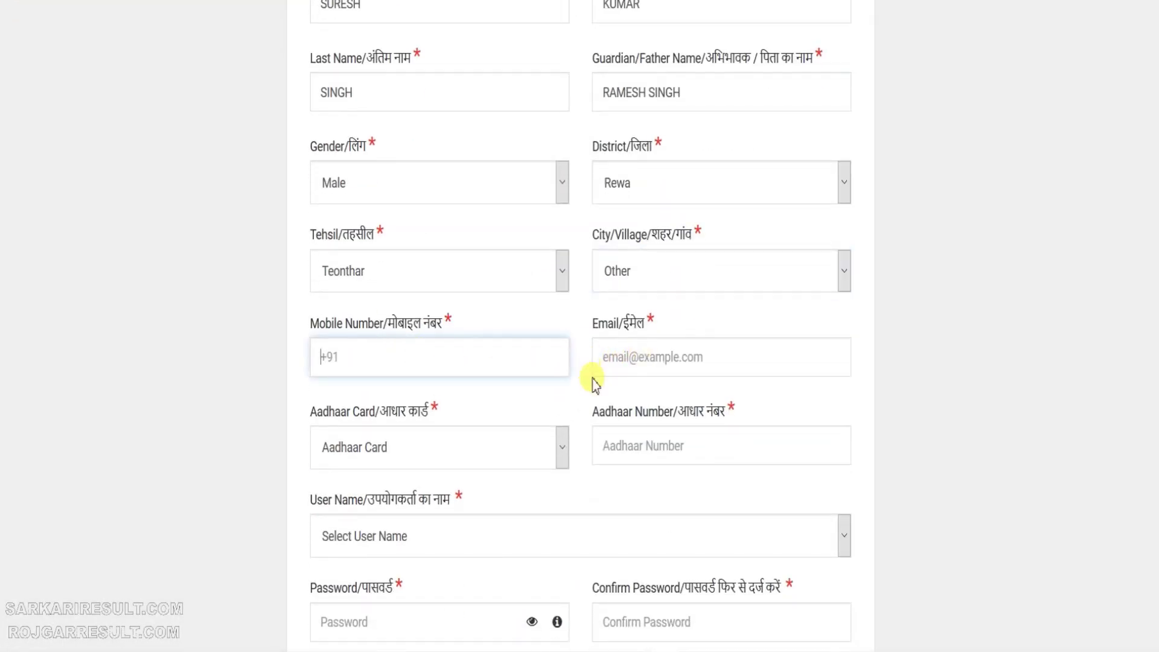
{"action": "scroll", "coordinate": [558, 401], "scroll_direction": "down", "scroll_amount": 2}
{"action": "left_click", "coordinate": [504, 363]}
{"action": "left_click", "coordinate": [664, 346]}
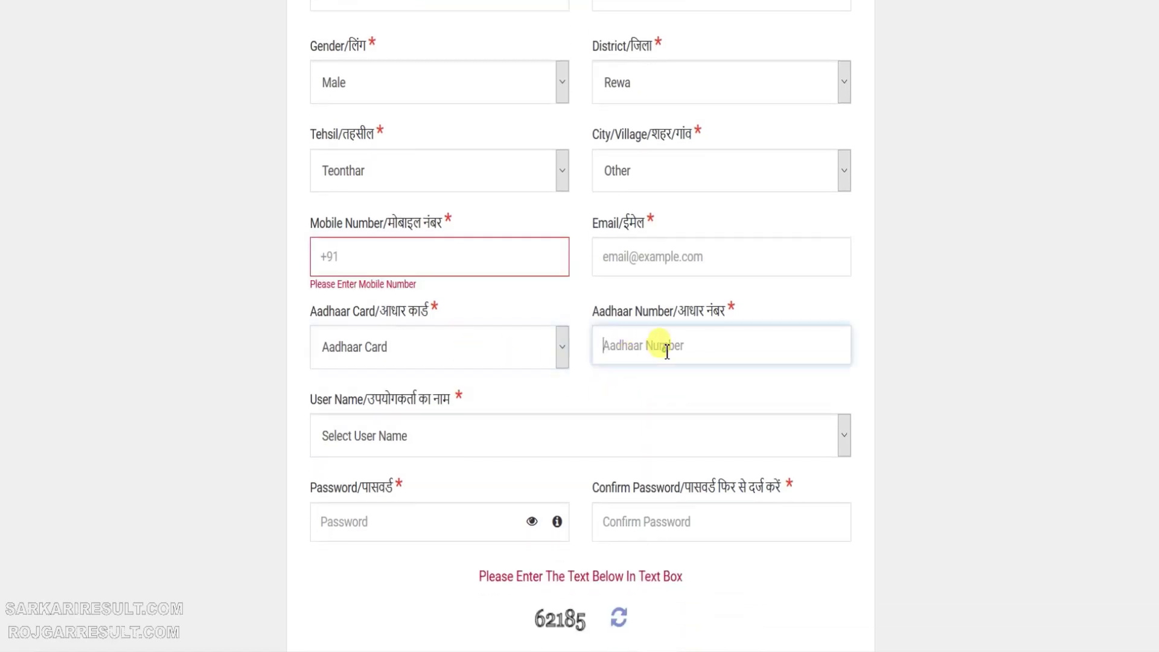
Set the user name type to Email after briefly trying UID number.
{"action": "left_click", "coordinate": [417, 436]}
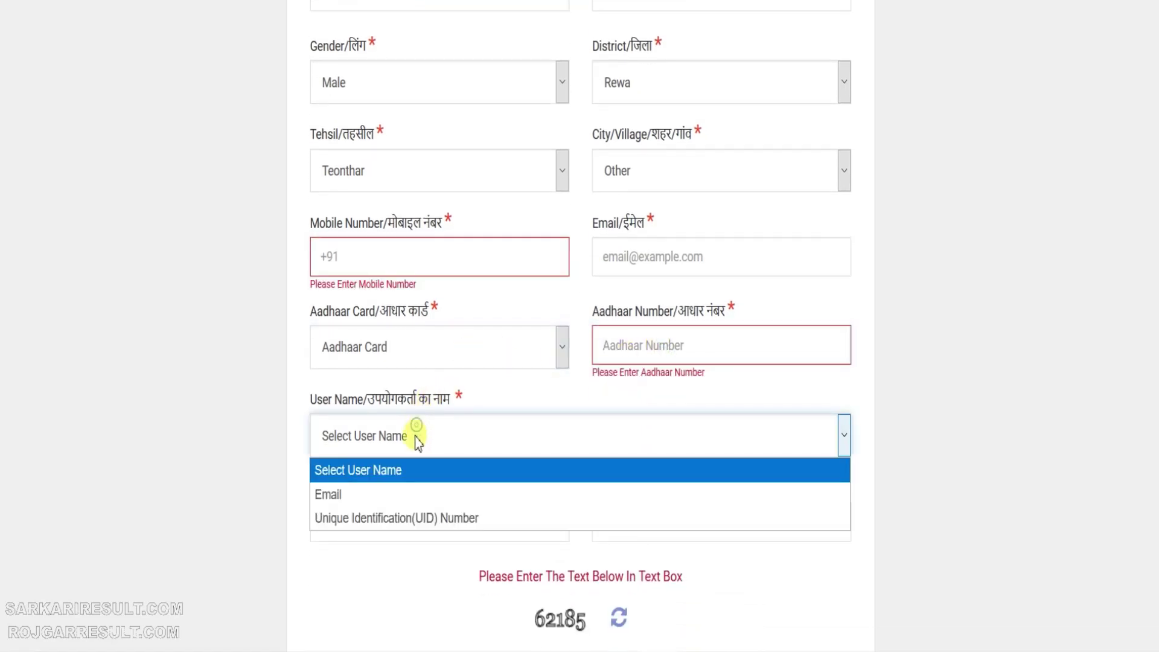
{"action": "left_click", "coordinate": [366, 495]}
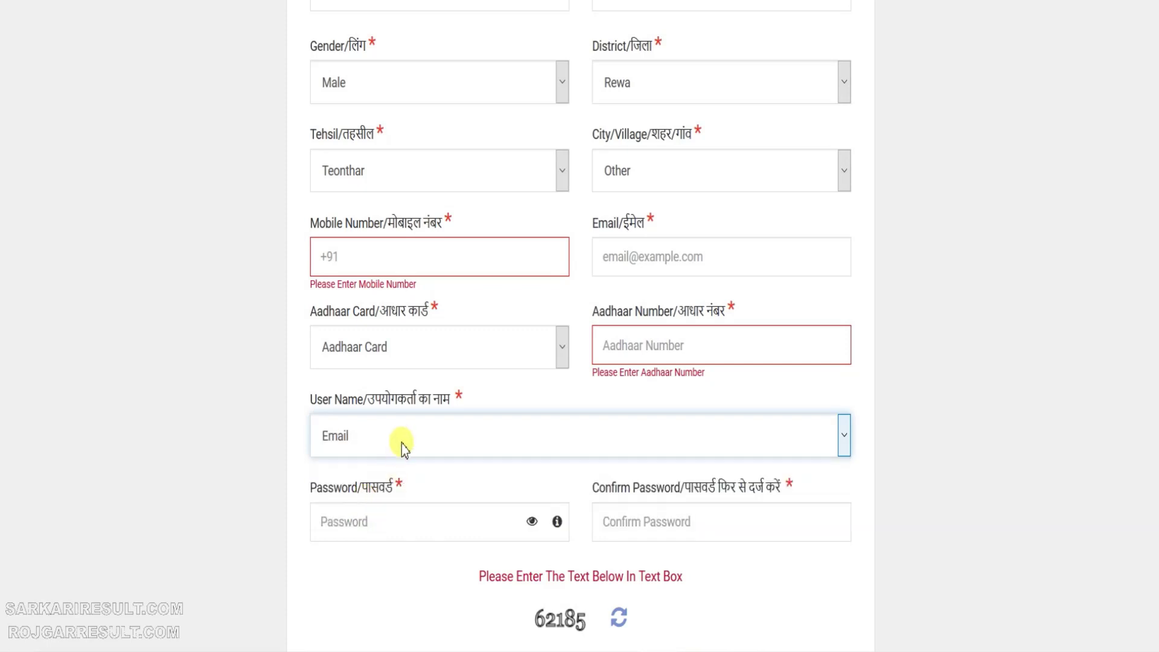
{"action": "left_click", "coordinate": [399, 439]}
{"action": "left_click", "coordinate": [381, 519]}
{"action": "left_click", "coordinate": [399, 436]}
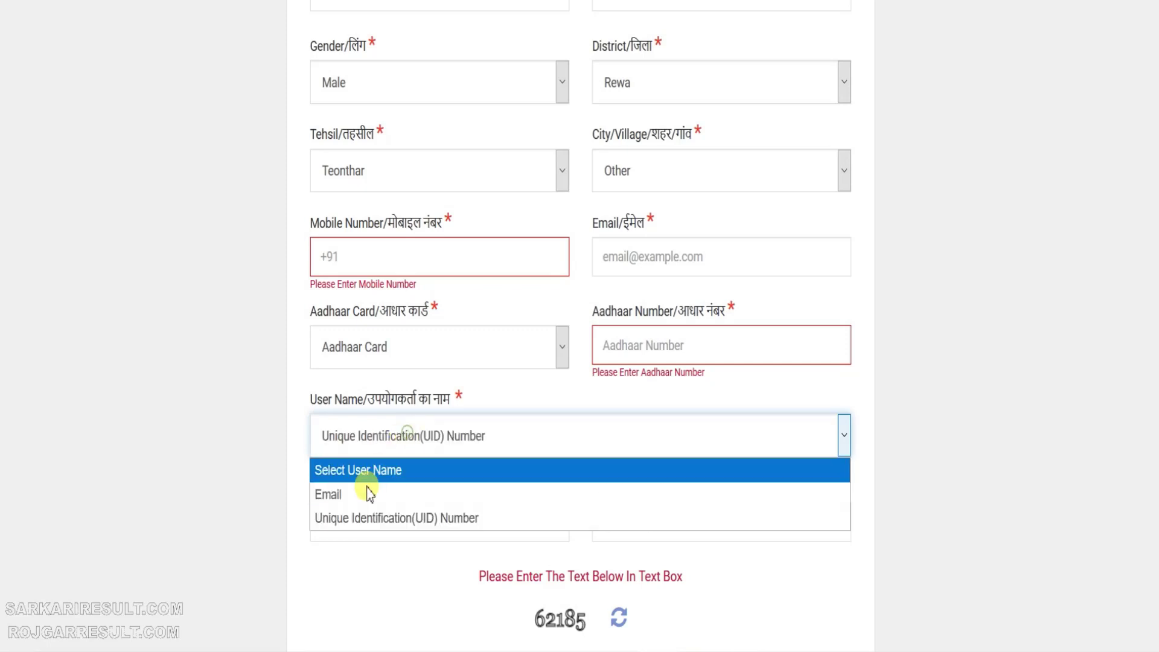
{"action": "left_click", "coordinate": [357, 494]}
{"action": "left_click", "coordinate": [370, 449]}
{"action": "left_click", "coordinate": [381, 518]}
{"action": "left_click", "coordinate": [403, 434]}
{"action": "left_click", "coordinate": [368, 495]}
Tick the truthfulness declaration and choose job alerts via e-mail.
{"action": "scroll", "coordinate": [302, 481], "scroll_direction": "down", "scroll_amount": 4}
{"action": "scroll", "coordinate": [326, 480], "scroll_direction": "down", "scroll_amount": 1}
{"action": "left_click", "coordinate": [315, 411]}
{"action": "left_click", "coordinate": [409, 477]}
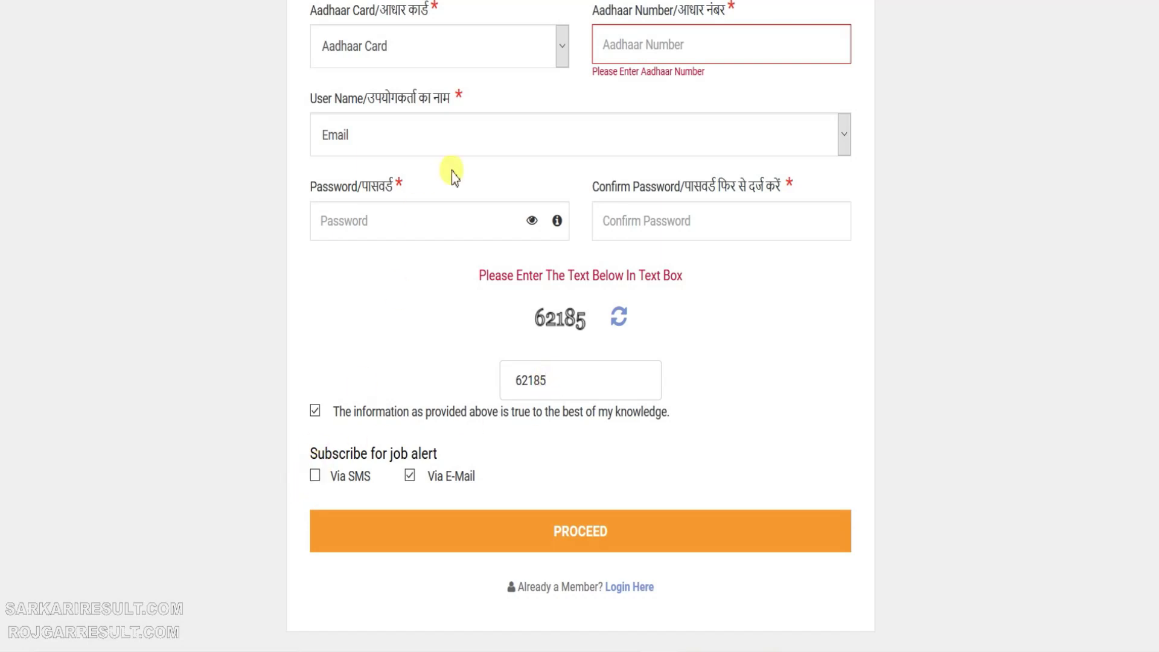
Scroll back up the registration form.
{"action": "scroll", "coordinate": [578, 303], "scroll_direction": "up", "scroll_amount": 2}
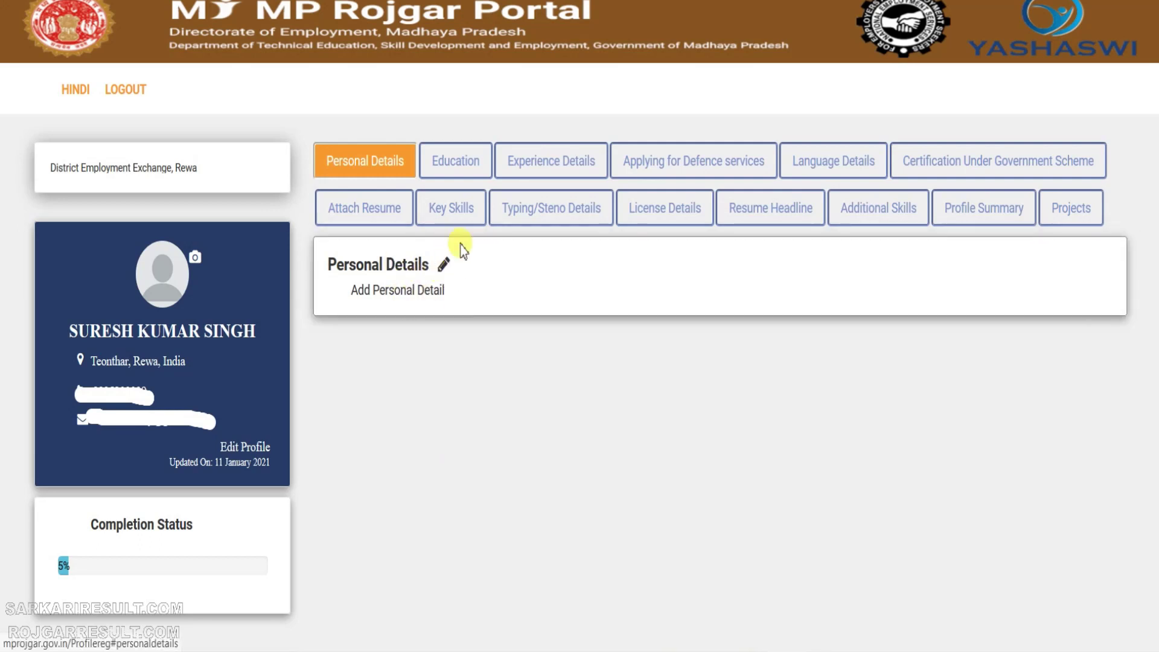
{"action": "left_click", "coordinate": [444, 263]}
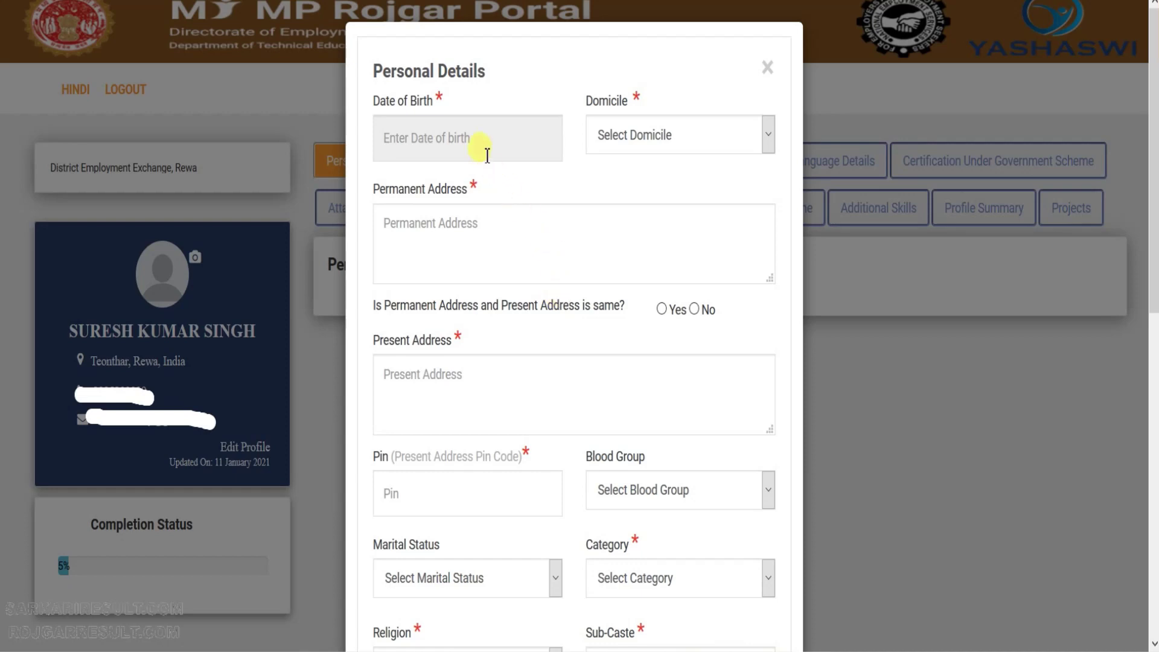
{"action": "left_click", "coordinate": [483, 151]}
{"action": "left_click", "coordinate": [452, 185]}
{"action": "left_click", "coordinate": [452, 187]}
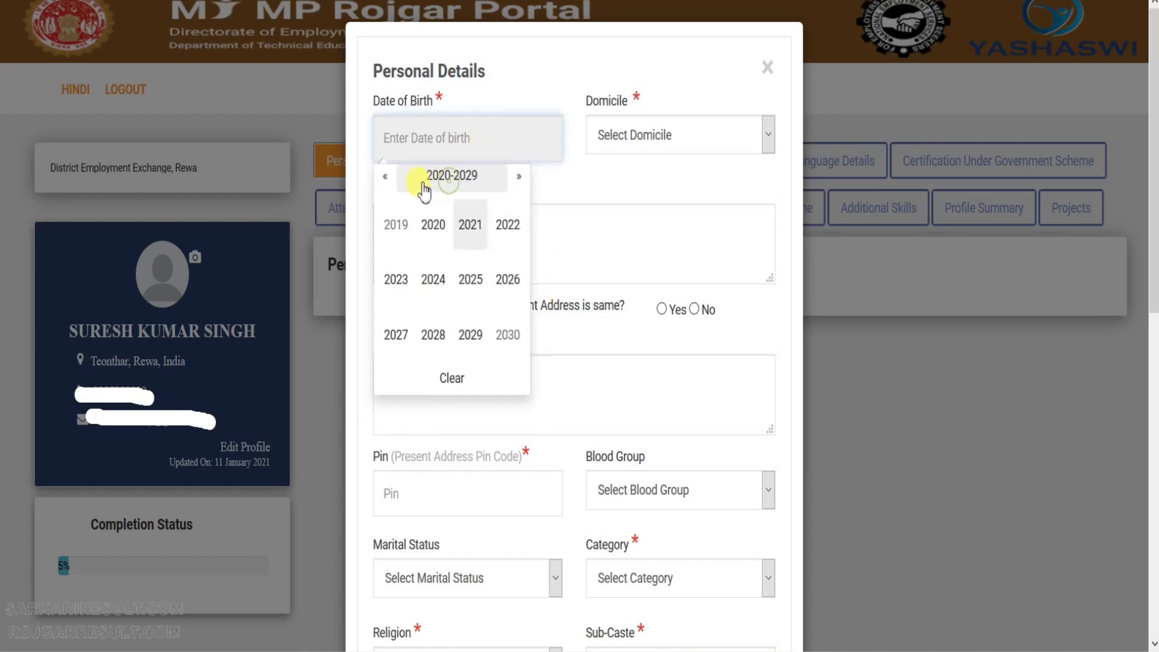
{"action": "left_click", "coordinate": [384, 181]}
{"action": "left_click", "coordinate": [384, 181]}
{"action": "left_click", "coordinate": [385, 180]}
{"action": "left_click", "coordinate": [398, 279]}
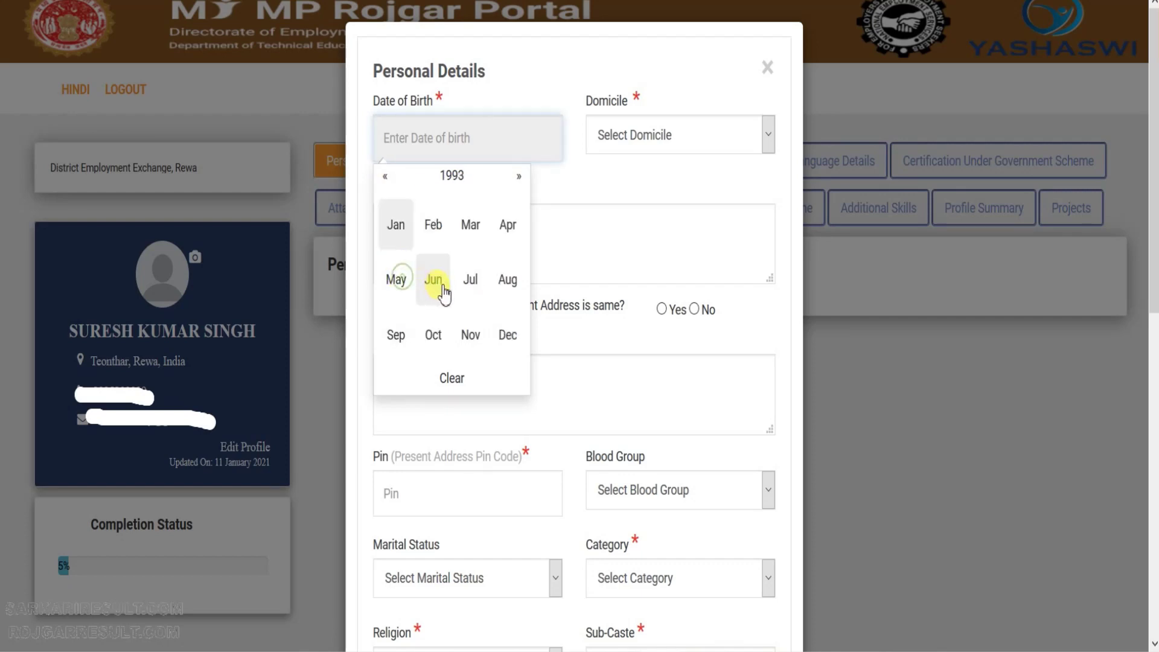
{"action": "left_click", "coordinate": [512, 284]}
{"action": "left_click", "coordinate": [458, 317]}
Set domicile to Non MP and retype the permanent address in capitals.
{"action": "left_click", "coordinate": [655, 148]}
{"action": "left_click", "coordinate": [613, 213]}
{"action": "left_click", "coordinate": [551, 229]}
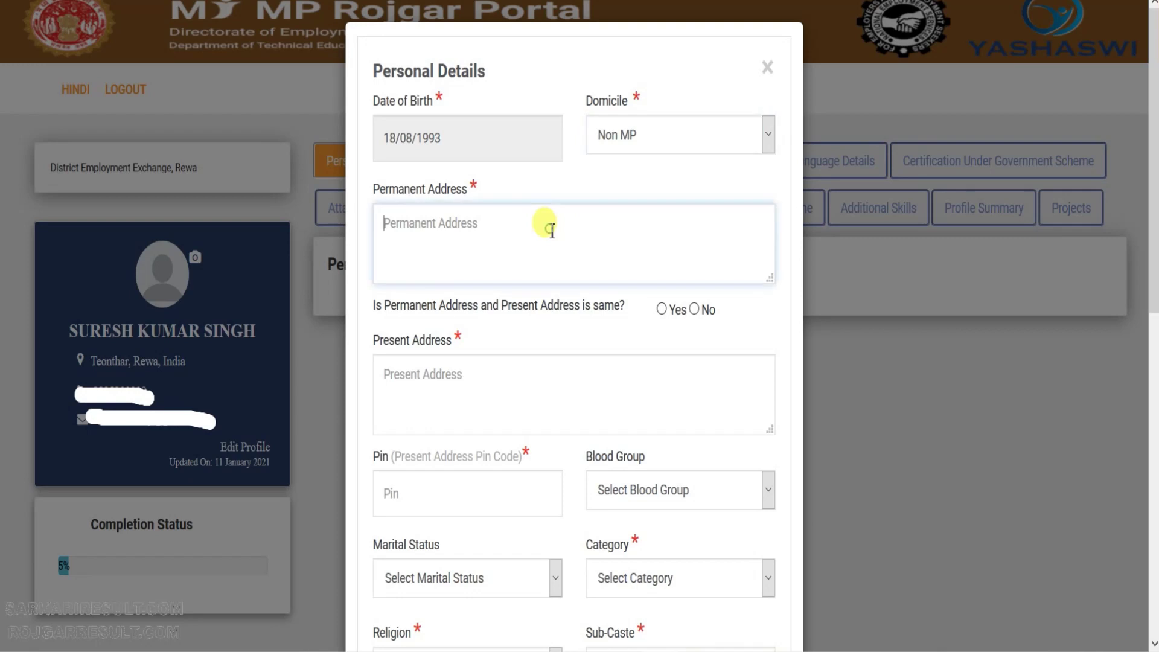
{"action": "type", "text": "kama"}
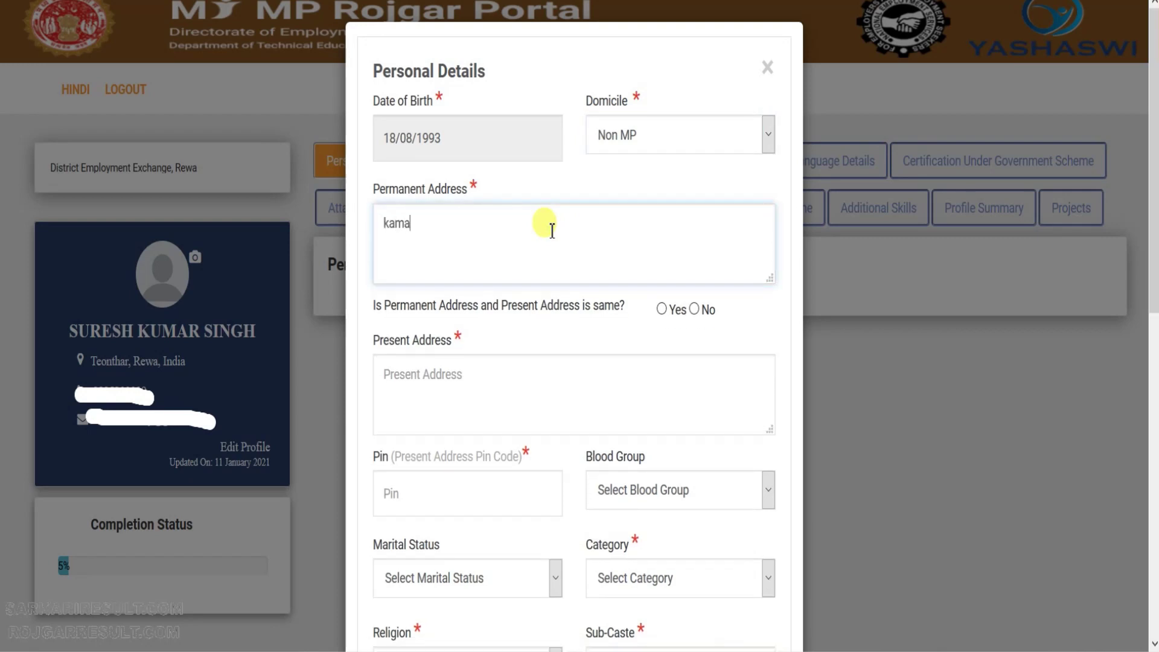
{"action": "key", "text": "BackSpace"}
{"action": "key", "text": "BackSpace"}
{"action": "type", "text": "KAMALA NAGAR AGRA"}
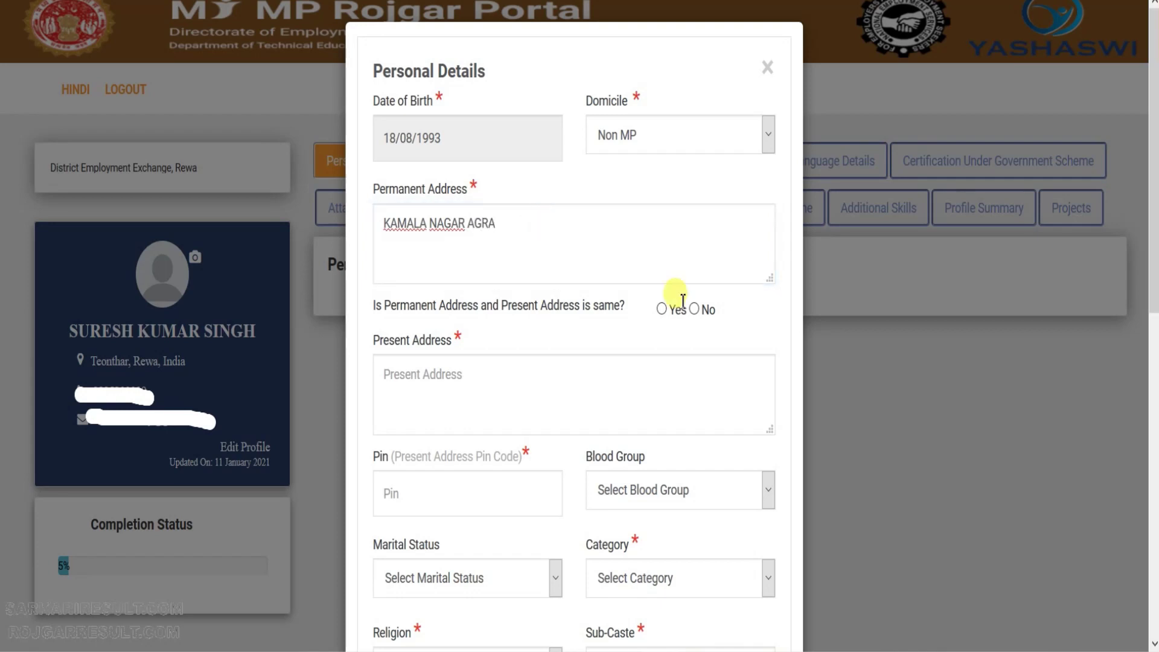
Make the present address same as permanent, enter the pin code, and leave blood group blank.
{"action": "left_click", "coordinate": [662, 309]}
{"action": "scroll", "coordinate": [584, 408], "scroll_direction": "down", "scroll_amount": 3}
{"action": "left_click", "coordinate": [455, 314]}
{"action": "type", "text": "208000"}
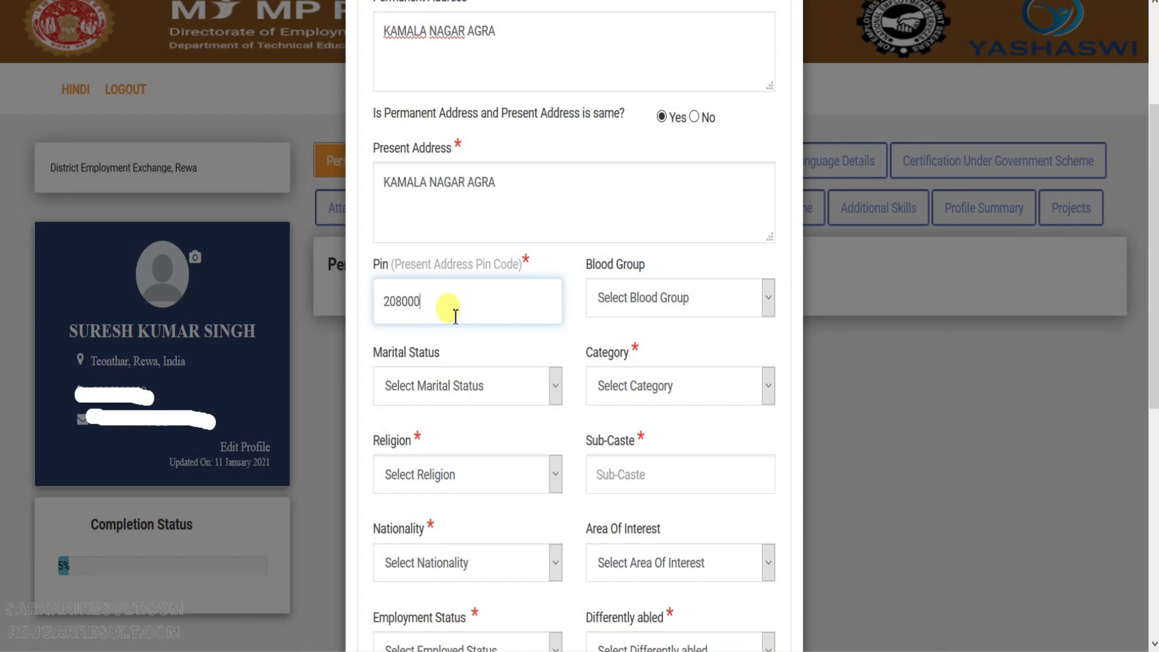
{"action": "left_click", "coordinate": [736, 297]}
{"action": "left_click", "coordinate": [736, 297]}
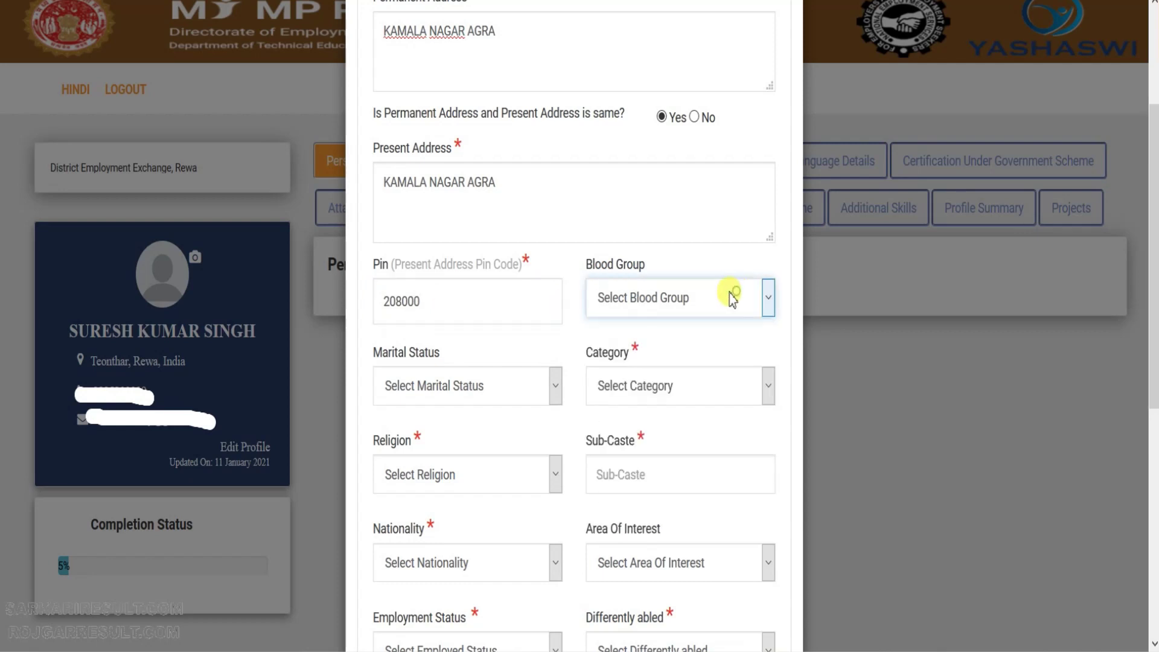
Set marital status Un-Married, category UR and religion Hindu.
{"action": "left_click", "coordinate": [504, 389]}
{"action": "left_click", "coordinate": [477, 440]}
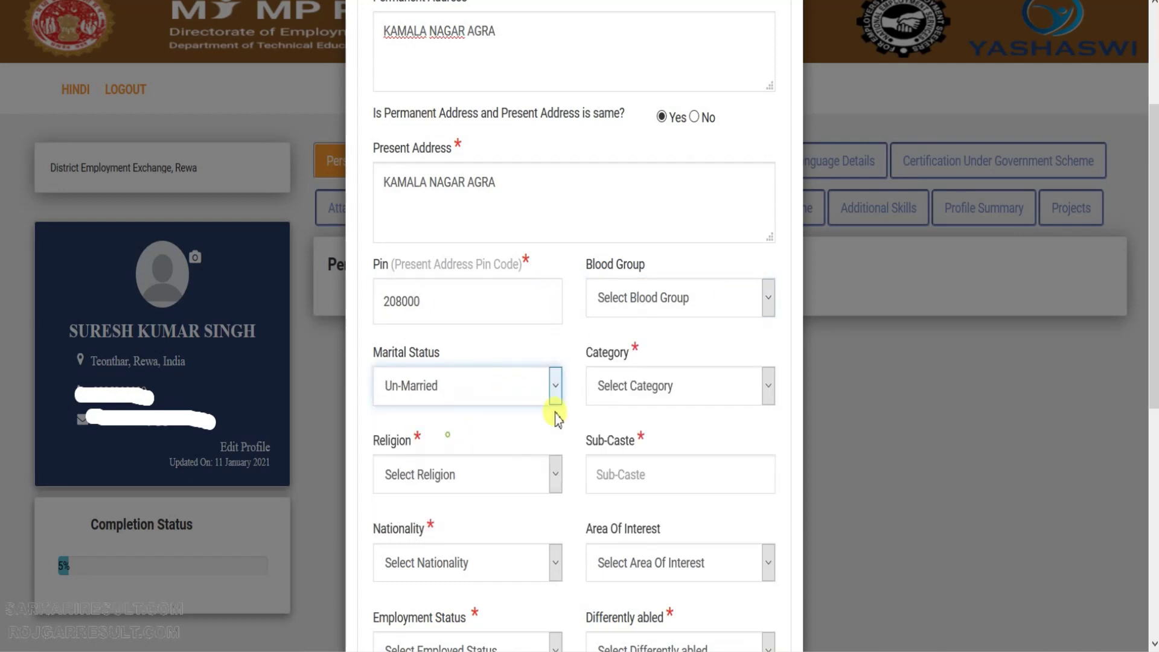
{"action": "left_click", "coordinate": [655, 389]}
{"action": "left_click", "coordinate": [610, 514]}
{"action": "left_click", "coordinate": [467, 486]}
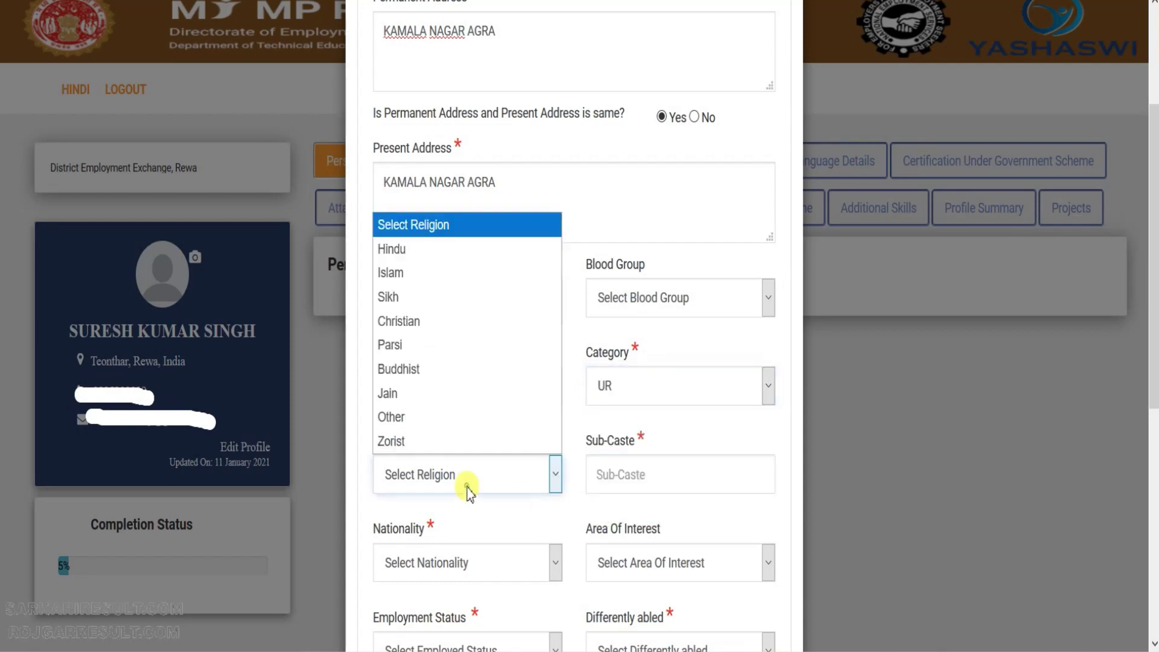
{"action": "left_click", "coordinate": [395, 249]}
Enter sub-caste KURMI, nationality Indian and area of interest job.
{"action": "left_click", "coordinate": [662, 473]}
{"action": "type", "text": "KURMI"}
{"action": "scroll", "coordinate": [604, 464], "scroll_direction": "down", "scroll_amount": 2}
{"action": "left_click", "coordinate": [466, 467]}
{"action": "left_click", "coordinate": [400, 520]}
{"action": "left_click", "coordinate": [665, 463]}
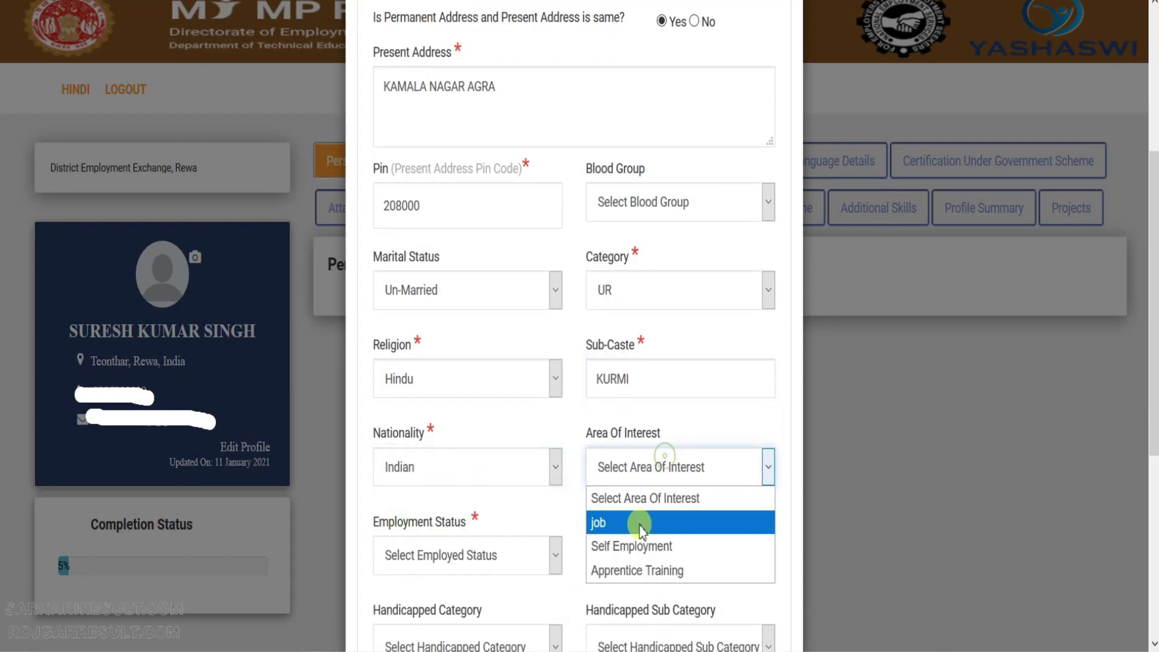
{"action": "left_click", "coordinate": [638, 524]}
{"action": "scroll", "coordinate": [552, 460], "scroll_direction": "down", "scroll_amount": 3}
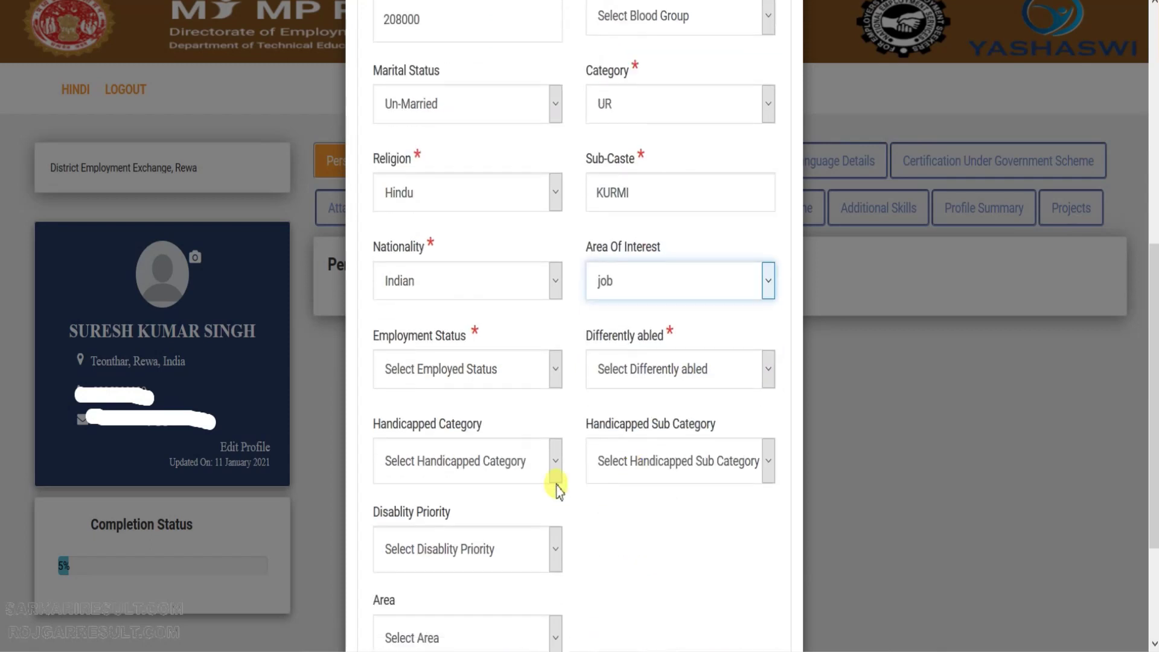
Choose Un-Employed, differently abled No and area Urban, then submit the personal details.
{"action": "left_click", "coordinate": [492, 365]}
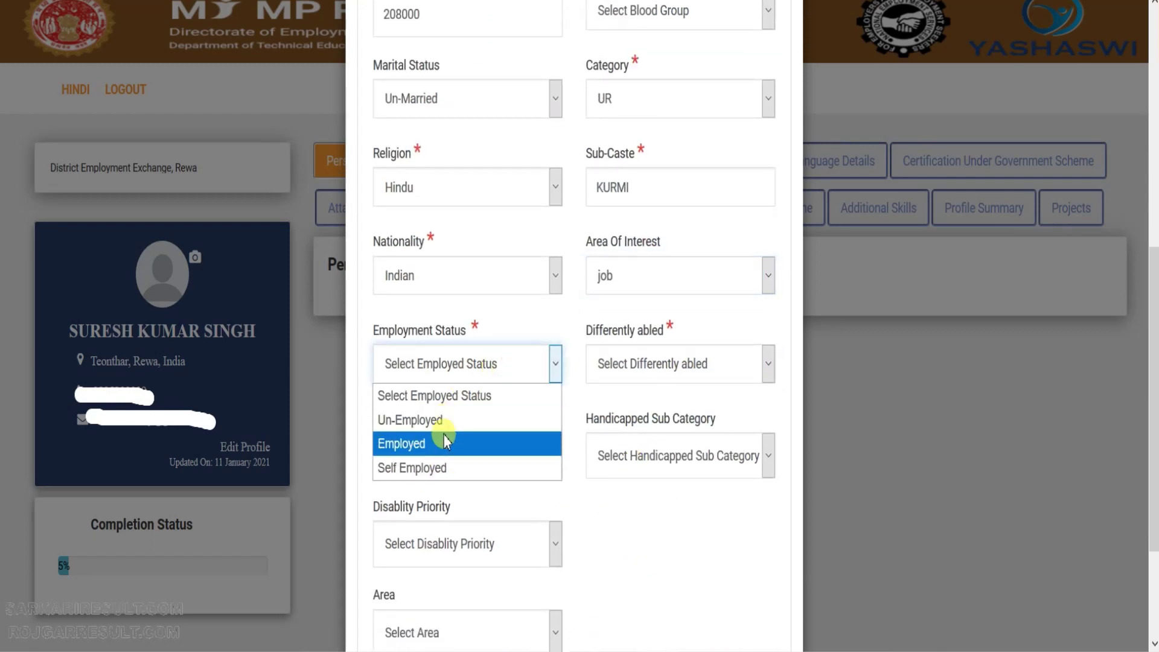
{"action": "left_click", "coordinate": [440, 421]}
{"action": "left_click", "coordinate": [659, 366]}
{"action": "left_click", "coordinate": [615, 446]}
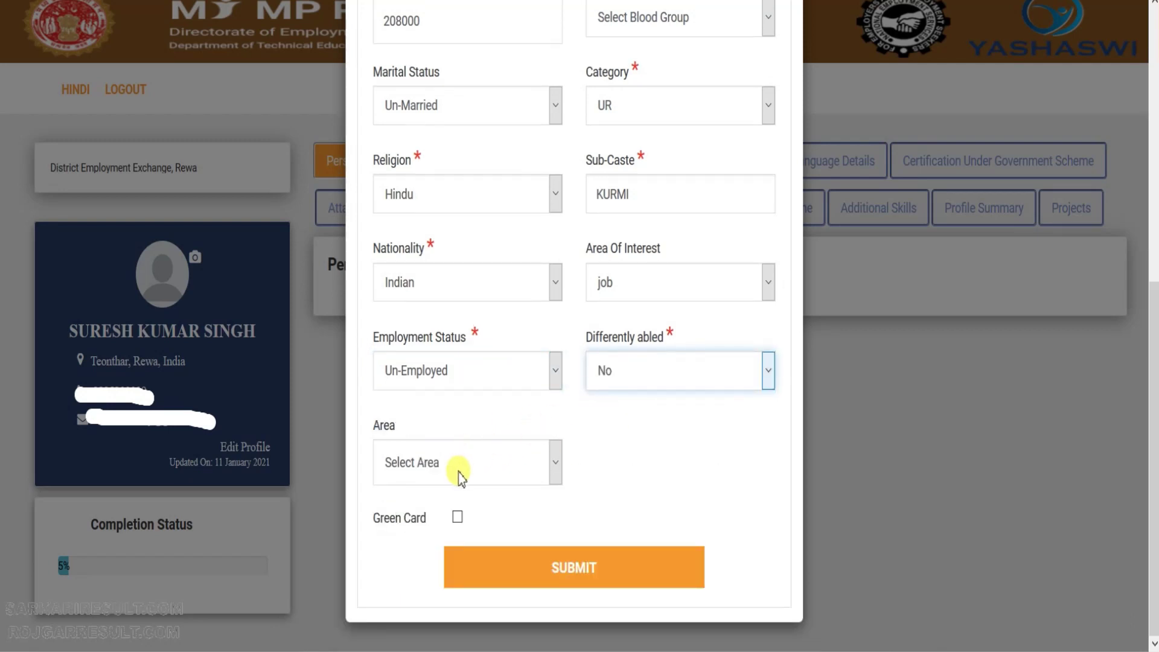
{"action": "left_click", "coordinate": [458, 466]}
{"action": "left_click", "coordinate": [421, 533]}
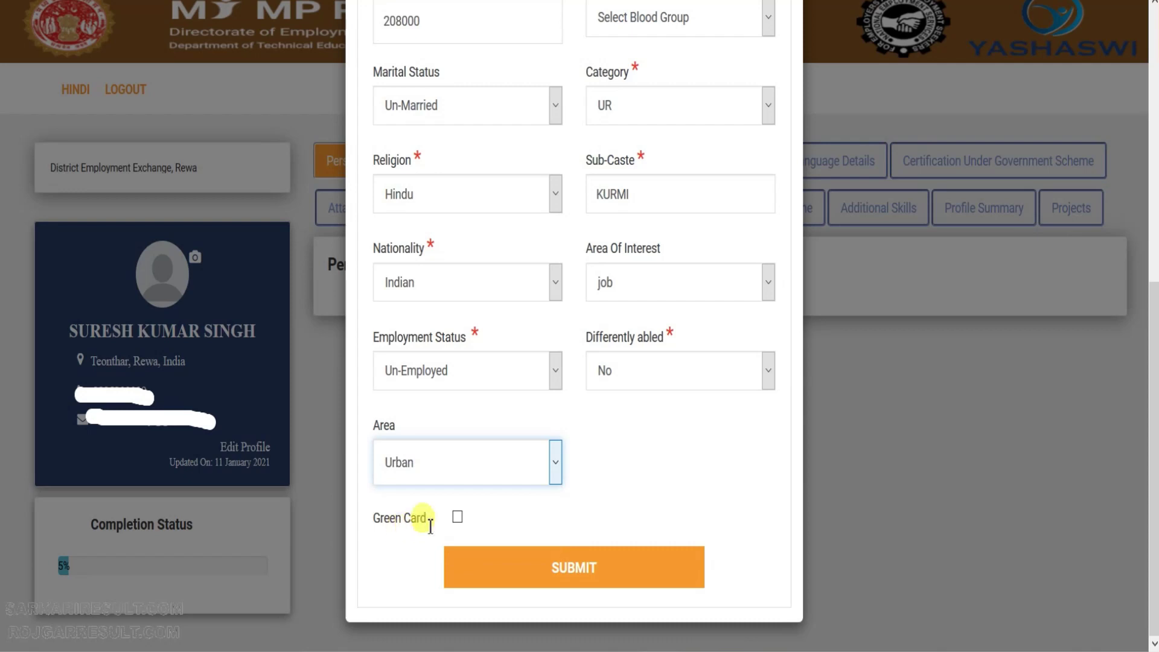
{"action": "left_click", "coordinate": [460, 525]}
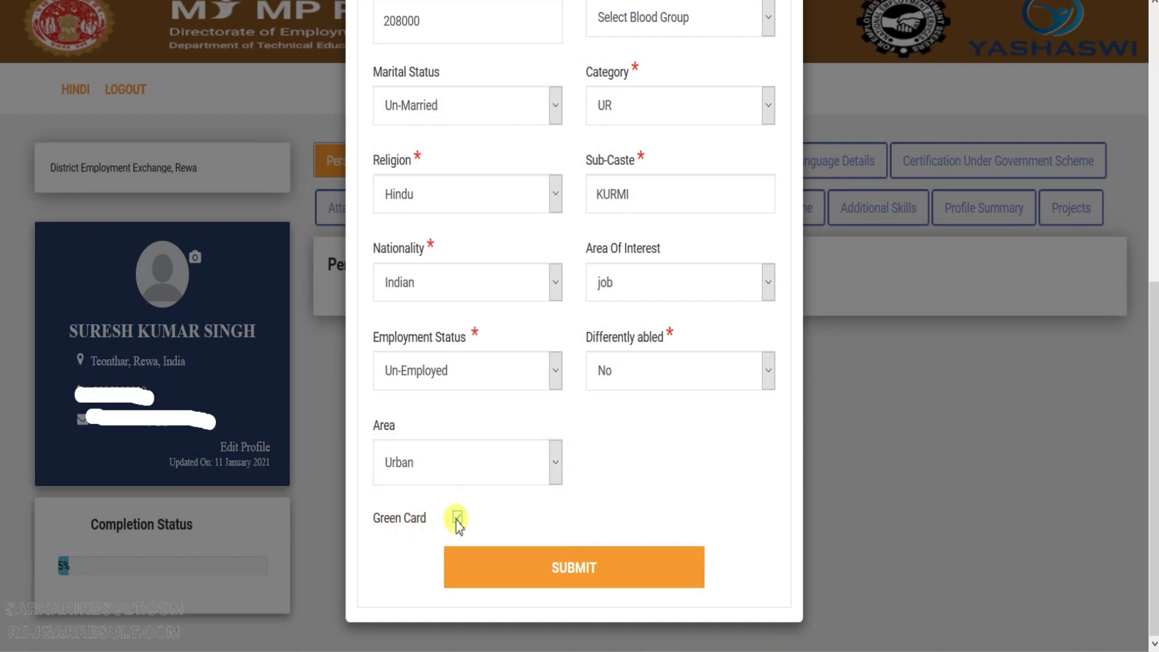
{"action": "left_click", "coordinate": [569, 569]}
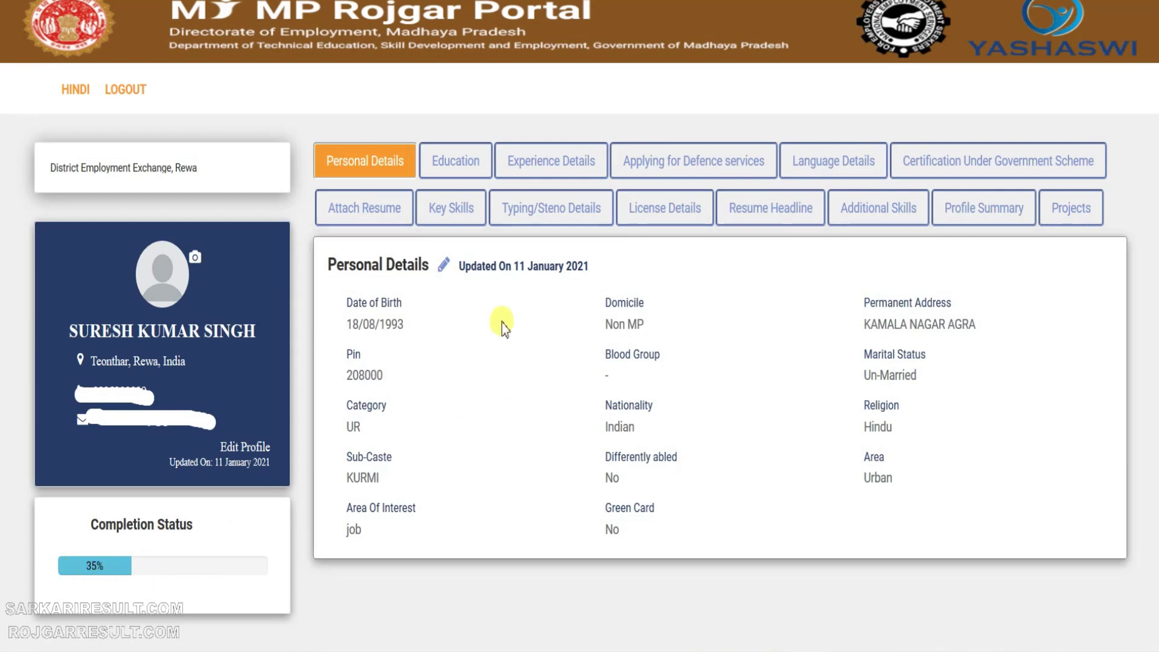
Switch the profile panel to the Education tab.
{"action": "left_click", "coordinate": [457, 160]}
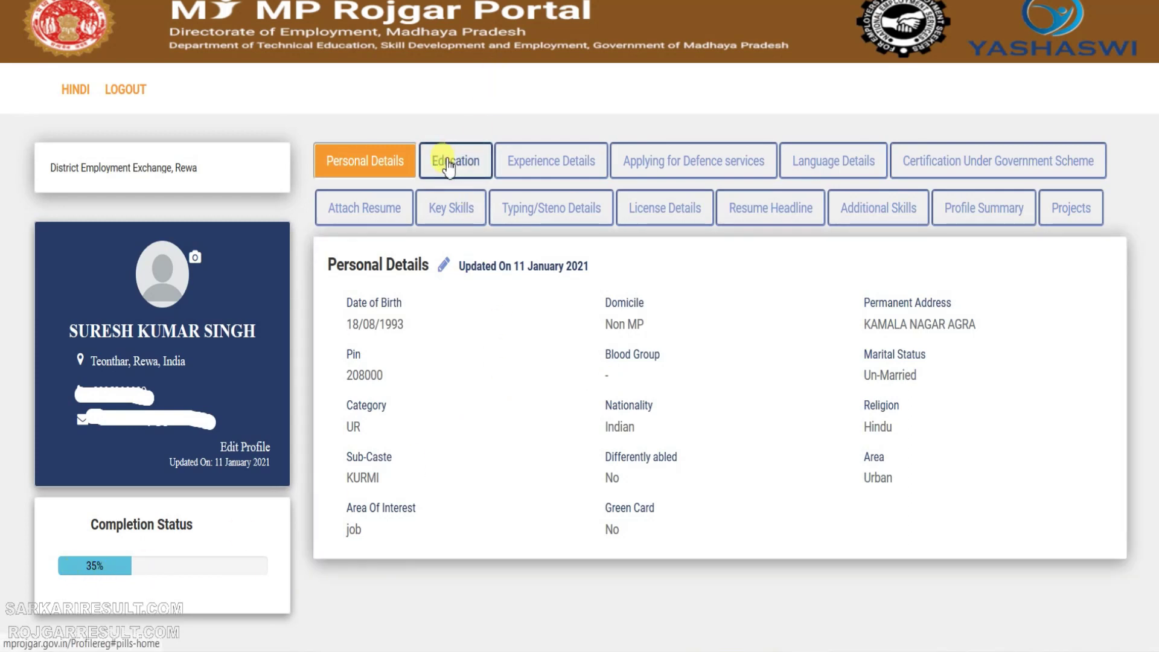
{"action": "left_click", "coordinate": [454, 173]}
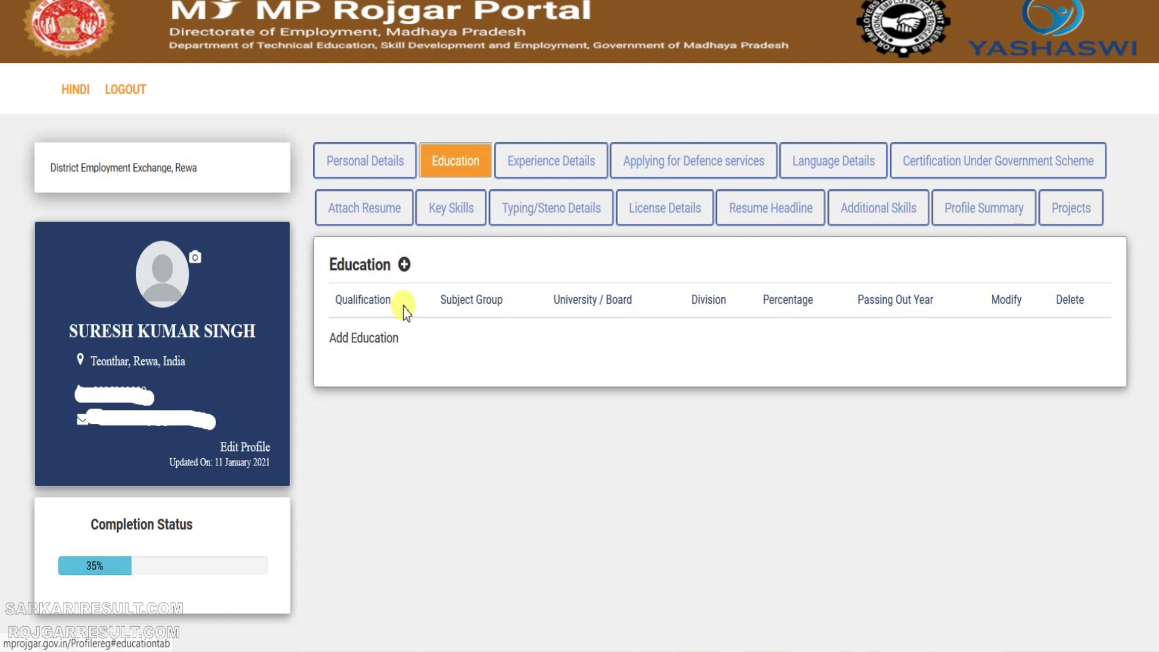
Start a new education record as 10th Standard, All Subject, Full Time.
{"action": "left_click", "coordinate": [406, 266]}
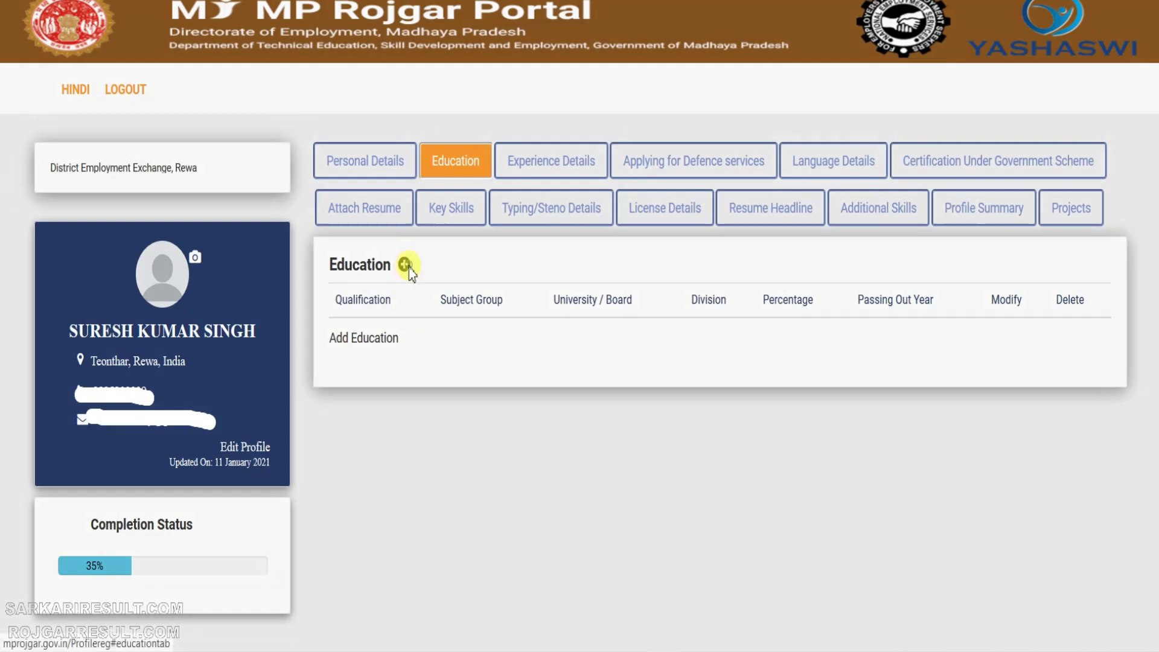
{"action": "left_click", "coordinate": [441, 168]}
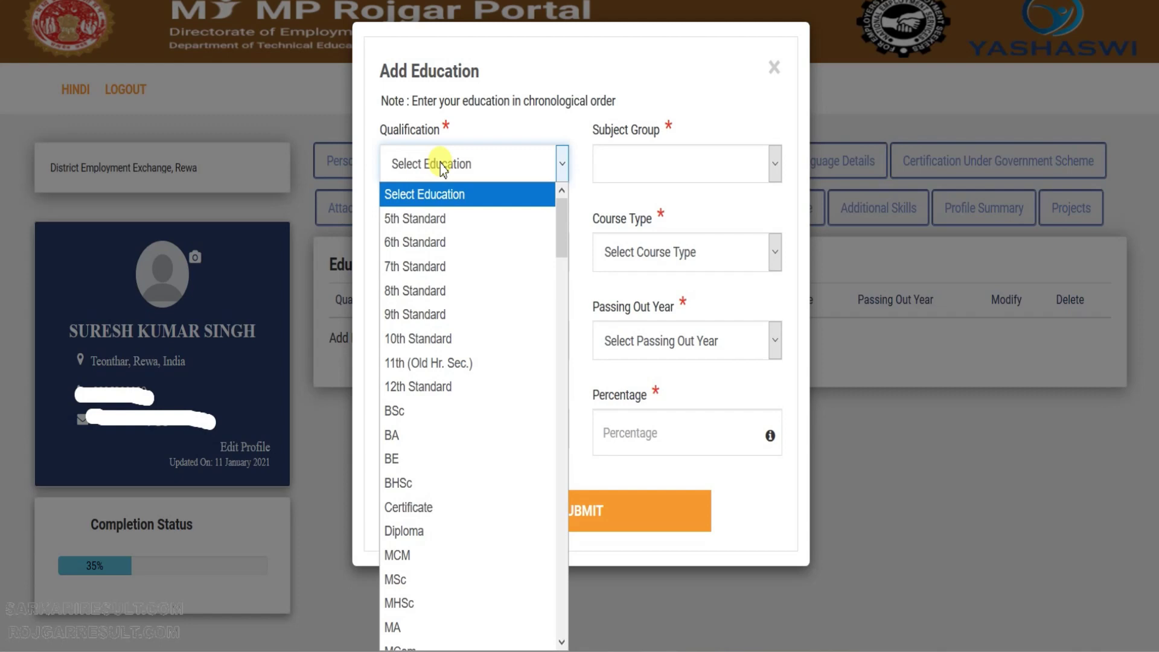
{"action": "left_click", "coordinate": [445, 338]}
{"action": "left_click", "coordinate": [628, 169]}
{"action": "left_click", "coordinate": [621, 218]}
{"action": "left_click", "coordinate": [454, 253]}
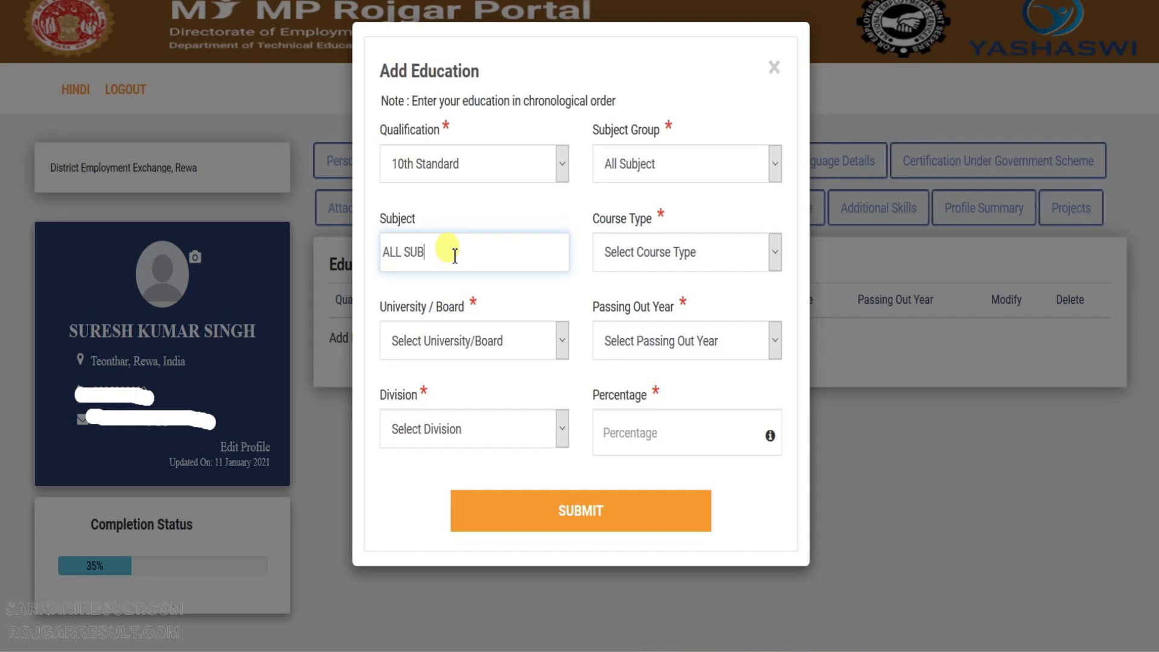
{"action": "left_click", "coordinate": [693, 245]}
{"action": "left_click", "coordinate": [629, 305]}
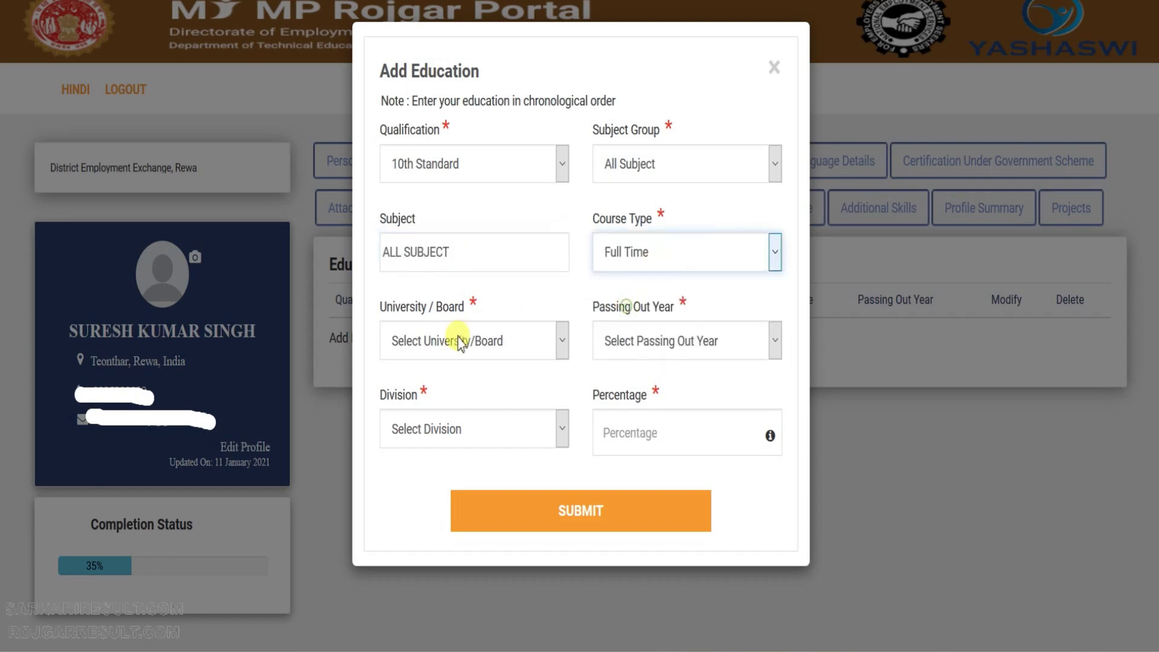
Set board Others, passing year 2010, Second division and percentage 60.50.
{"action": "left_click", "coordinate": [457, 343]}
{"action": "key", "text": "p"}
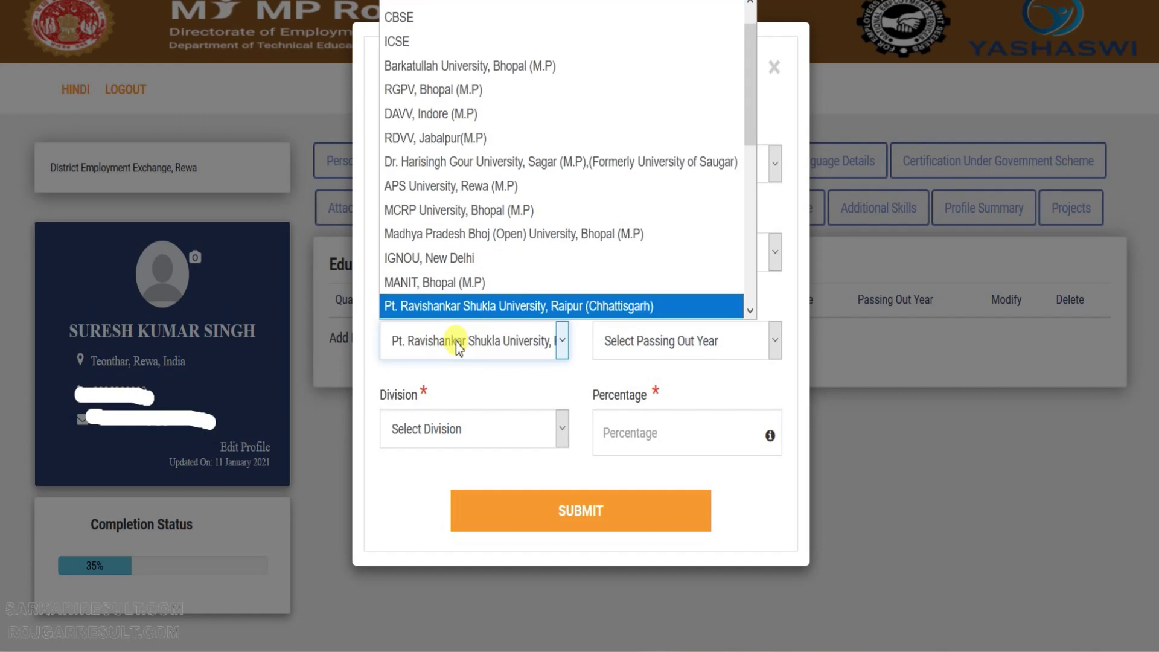
{"action": "key", "text": "Down"}
{"action": "key", "text": "Down"}
{"action": "key", "text": "Down"}
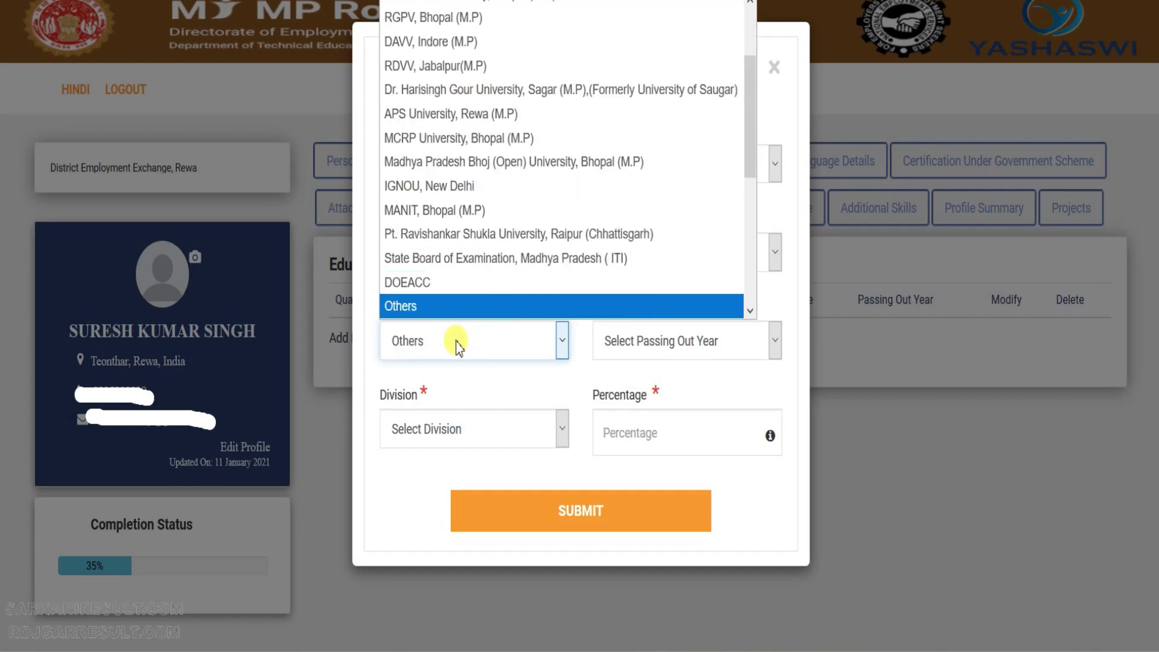
{"action": "key", "text": "Return"}
{"action": "left_click", "coordinate": [651, 357]}
{"action": "type", "text": "2010"}
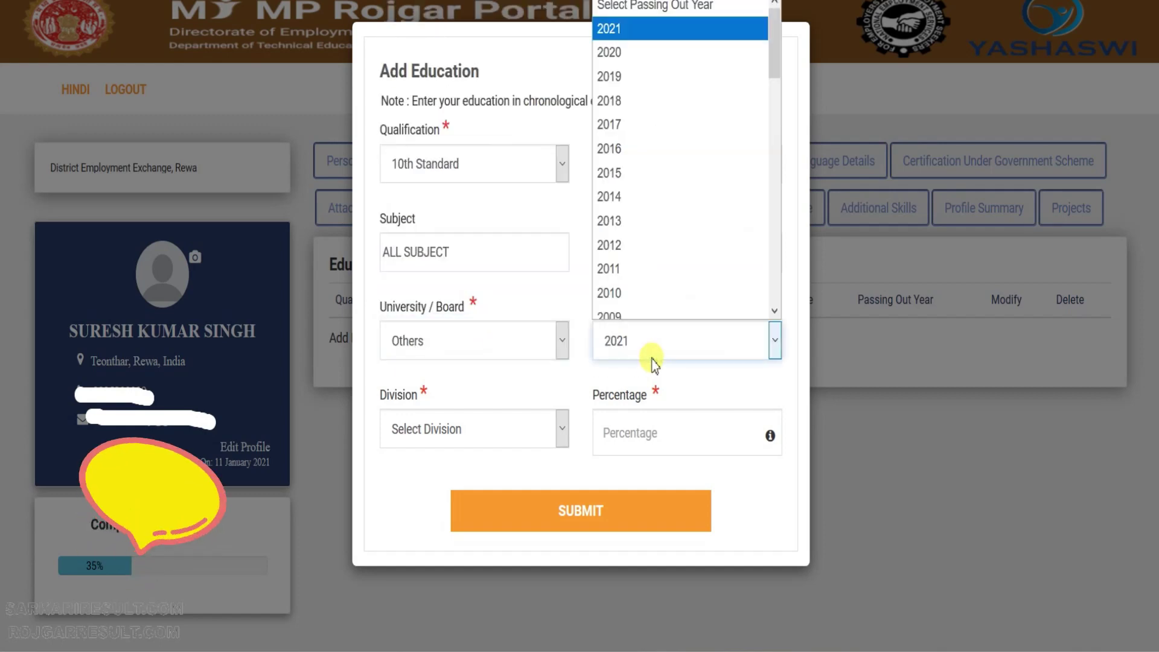
{"action": "key", "text": "Return"}
{"action": "left_click", "coordinate": [454, 439]}
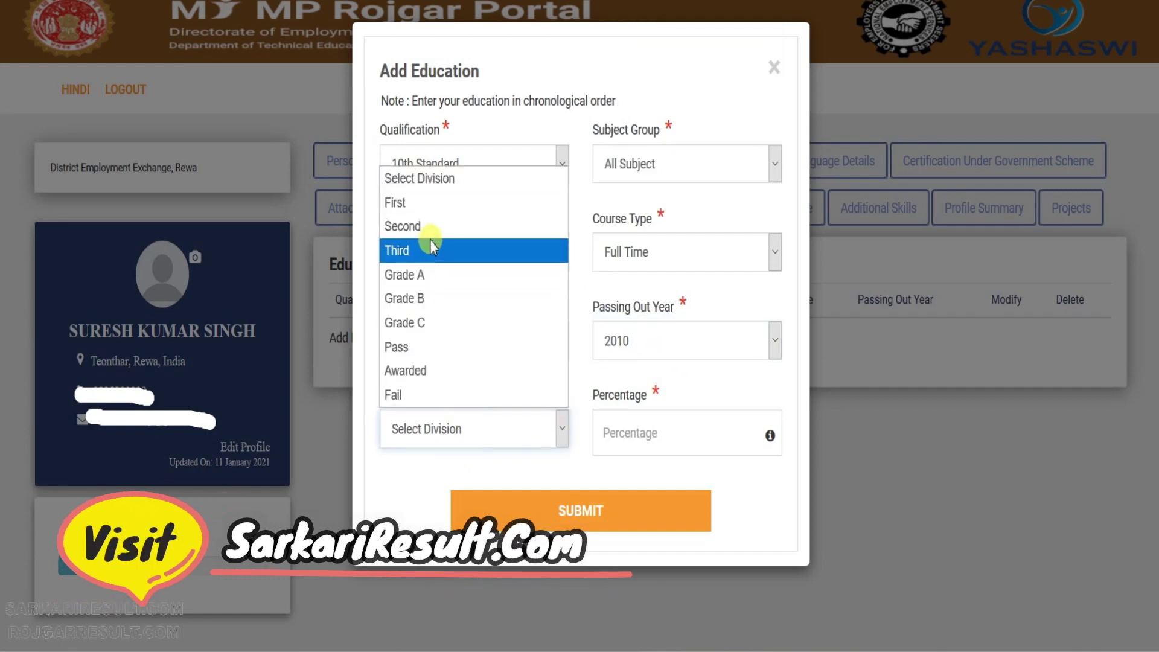
{"action": "left_click", "coordinate": [403, 227]}
{"action": "left_click", "coordinate": [682, 425]}
{"action": "type", "text": "60."}
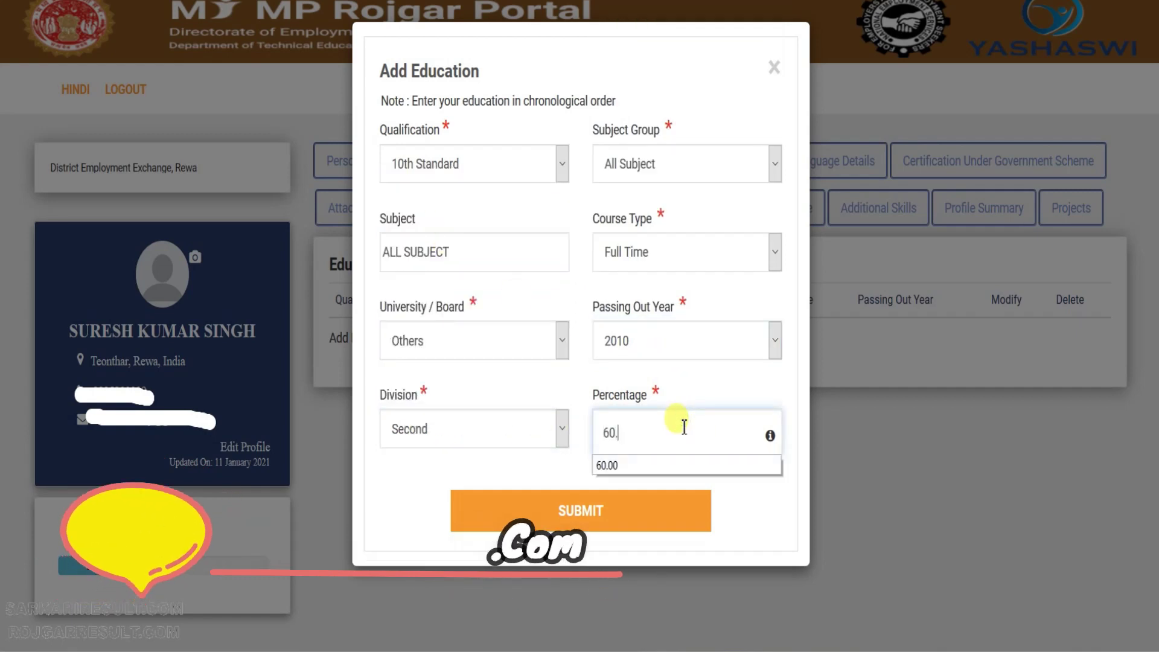
{"action": "type", "text": "50"}
Retry submitting the record, re-entering the percentage as 60.00 and then 60.
{"action": "left_click", "coordinate": [601, 520]}
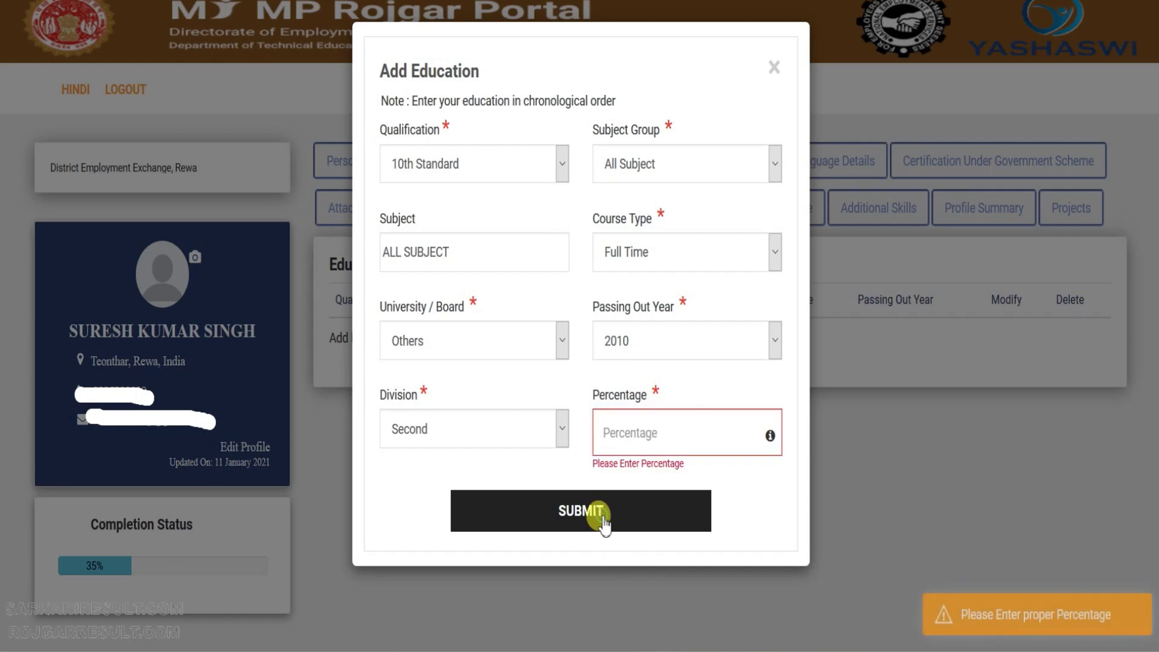
{"action": "left_click", "coordinate": [664, 439]}
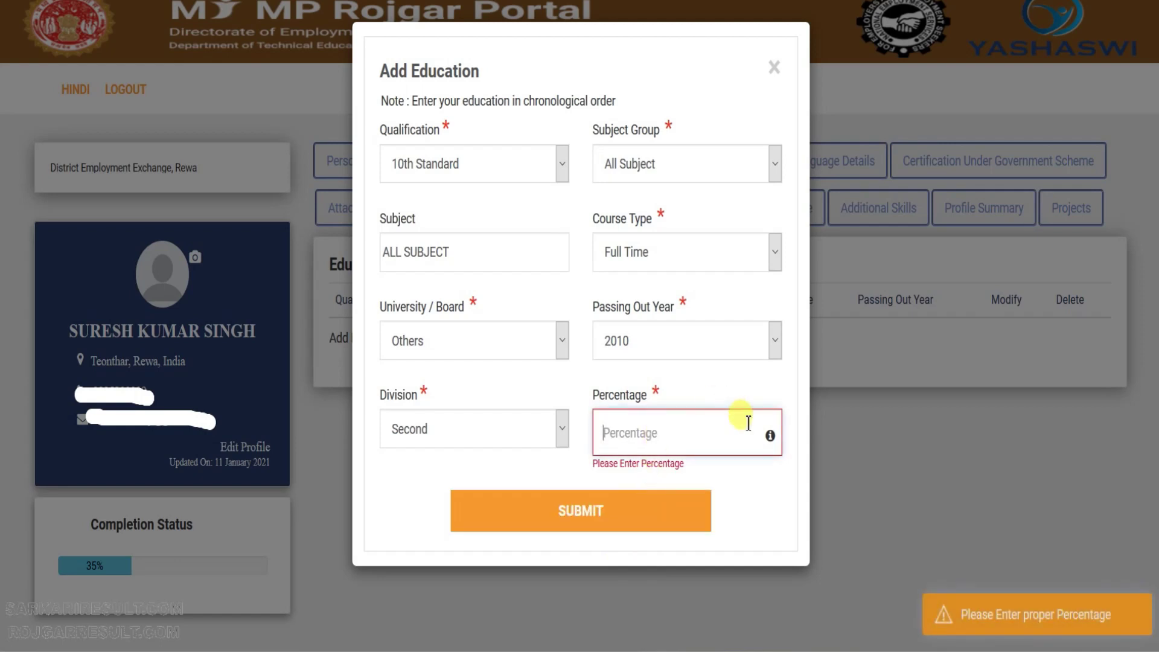
{"action": "mouse_move", "coordinate": [770, 436]}
{"action": "left_click", "coordinate": [693, 434]}
{"action": "type", "text": "60.00"}
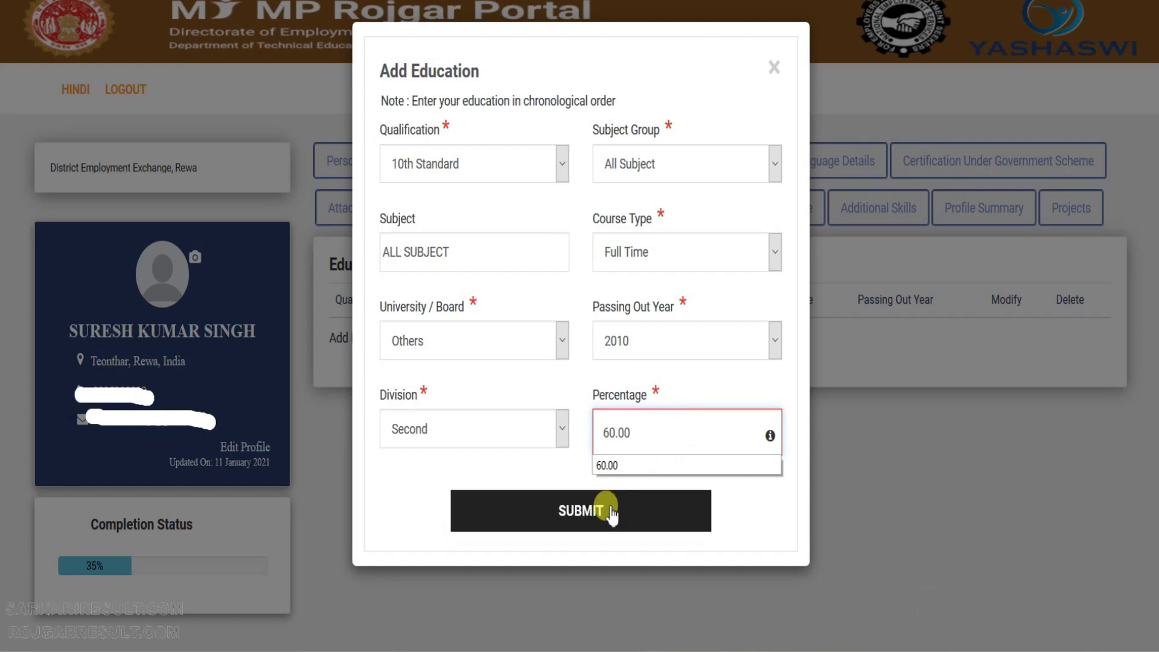
{"action": "left_click", "coordinate": [582, 513]}
{"action": "left_click", "coordinate": [612, 434]}
{"action": "type", "text": "60"}
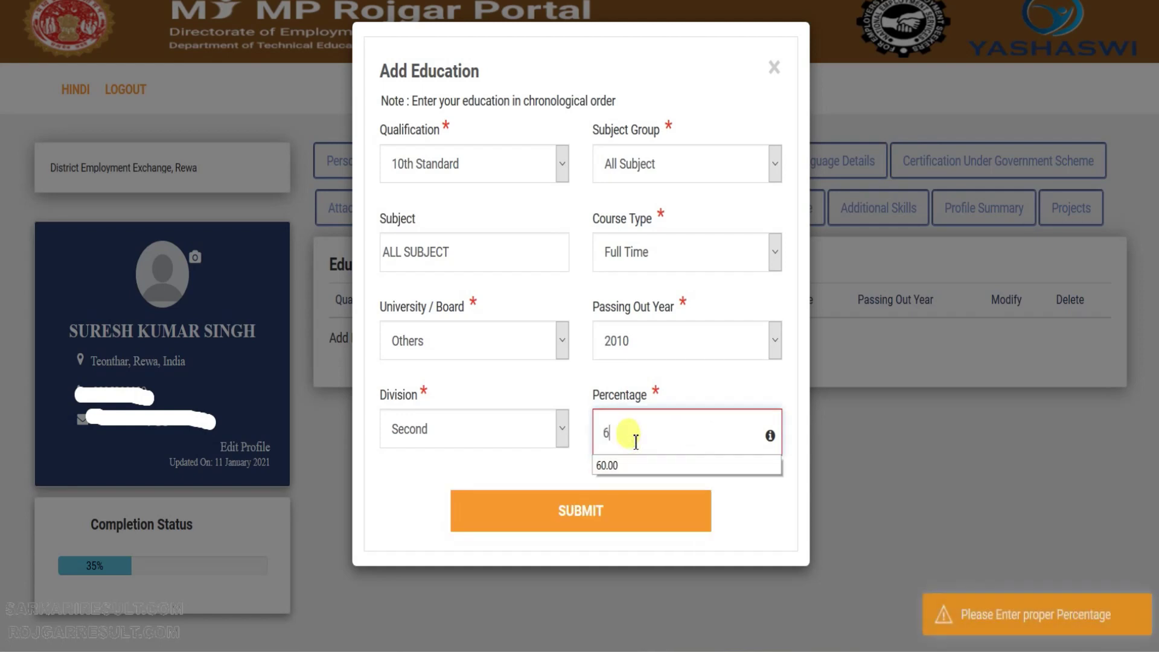
{"action": "left_click", "coordinate": [554, 471]}
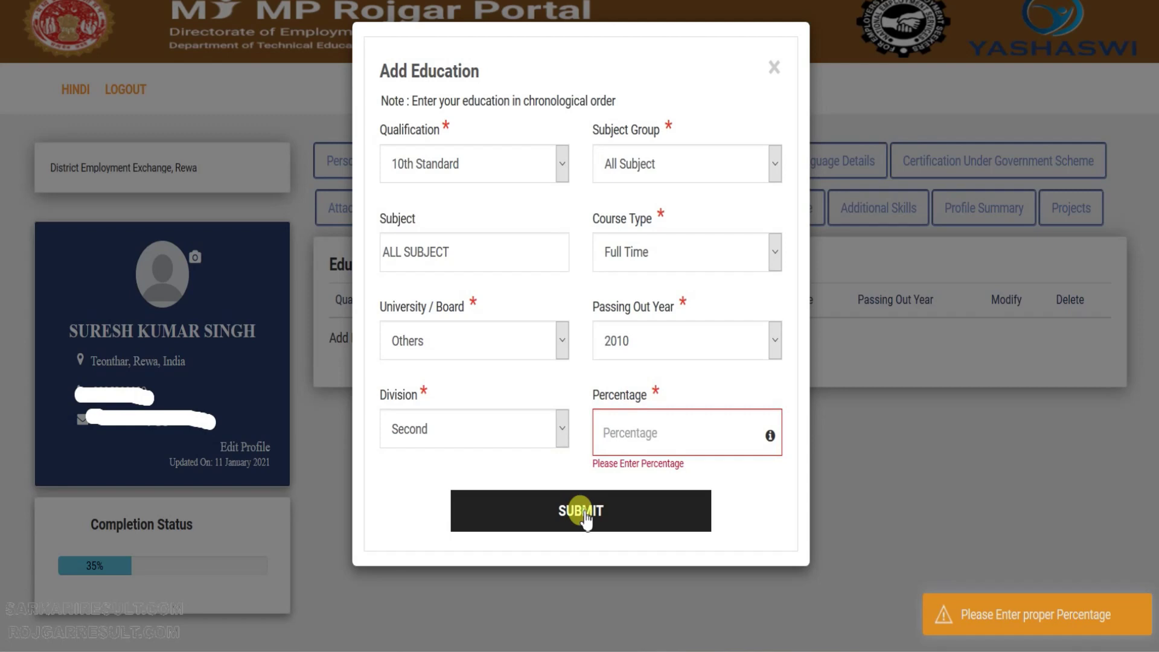
Change the division to First, enter percentage 65.20, and submit the 10th Standard record.
{"action": "left_click", "coordinate": [642, 423]}
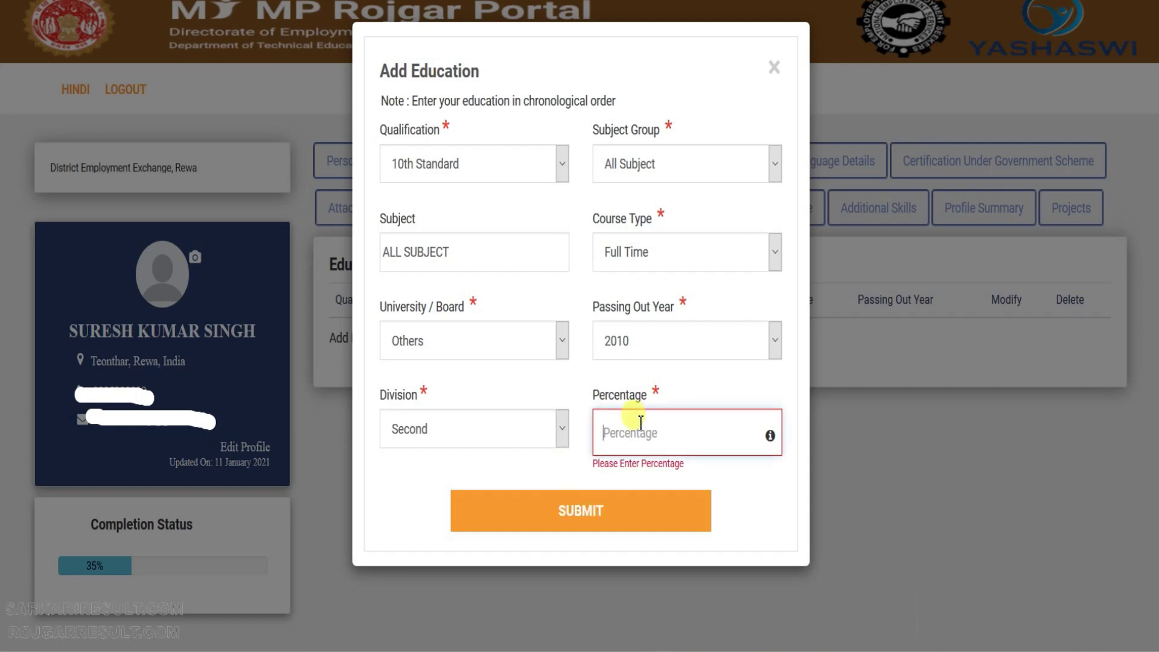
{"action": "left_click", "coordinate": [439, 440]}
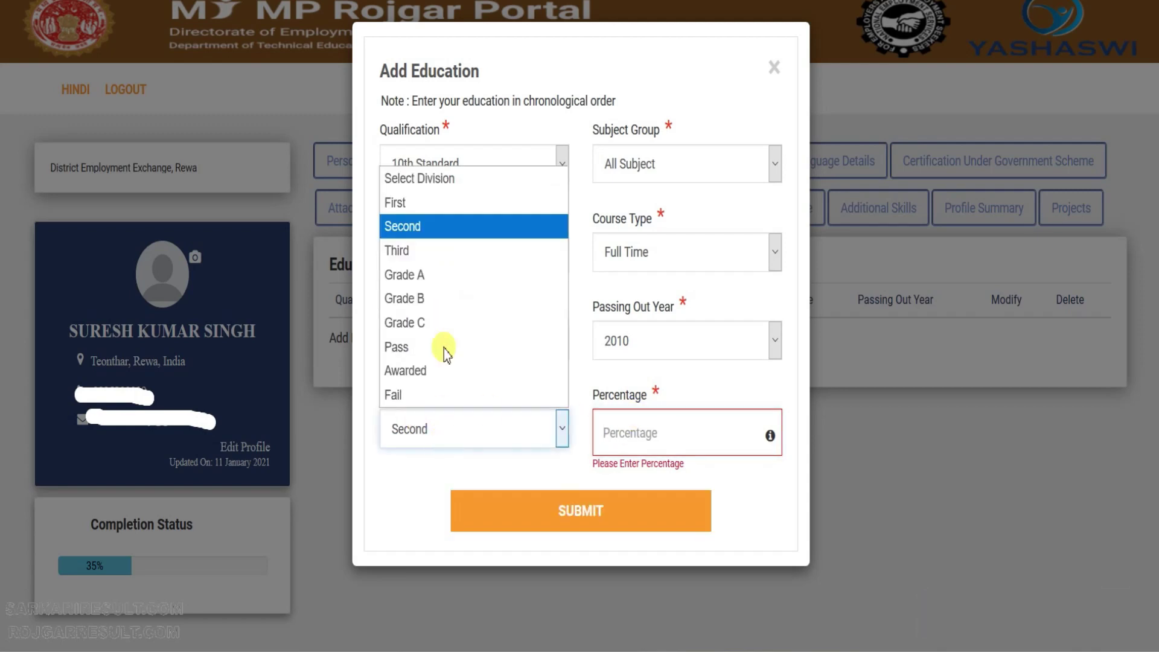
{"action": "left_click", "coordinate": [422, 201]}
{"action": "left_click", "coordinate": [650, 445]}
{"action": "type", "text": "65.20"}
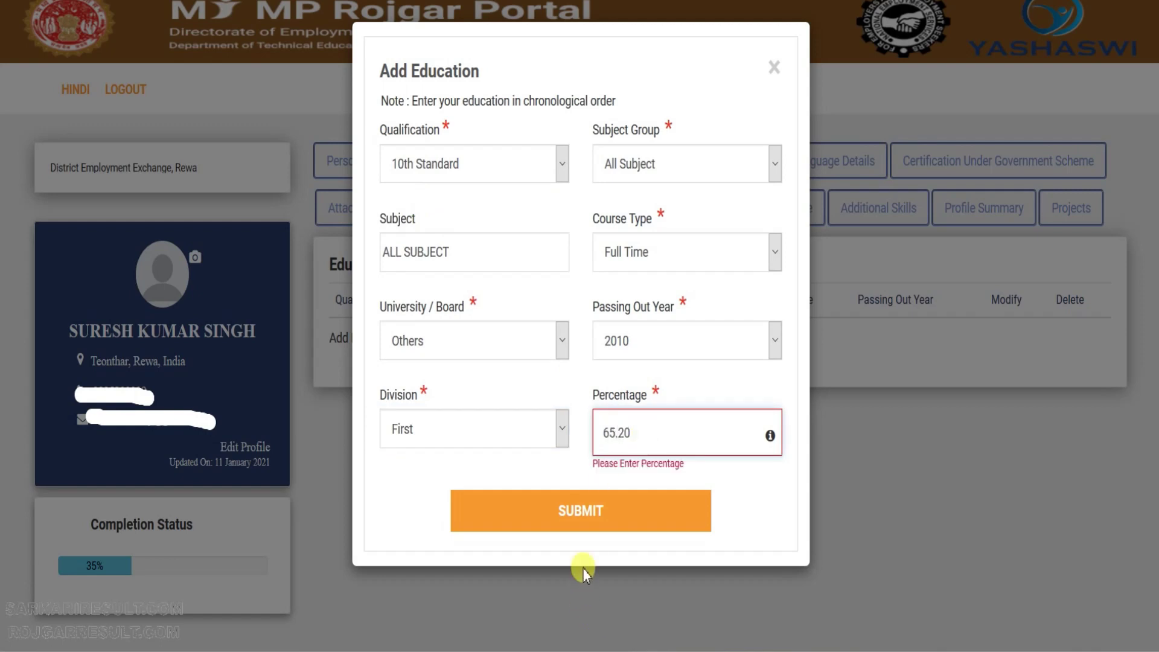
{"action": "left_click", "coordinate": [581, 509]}
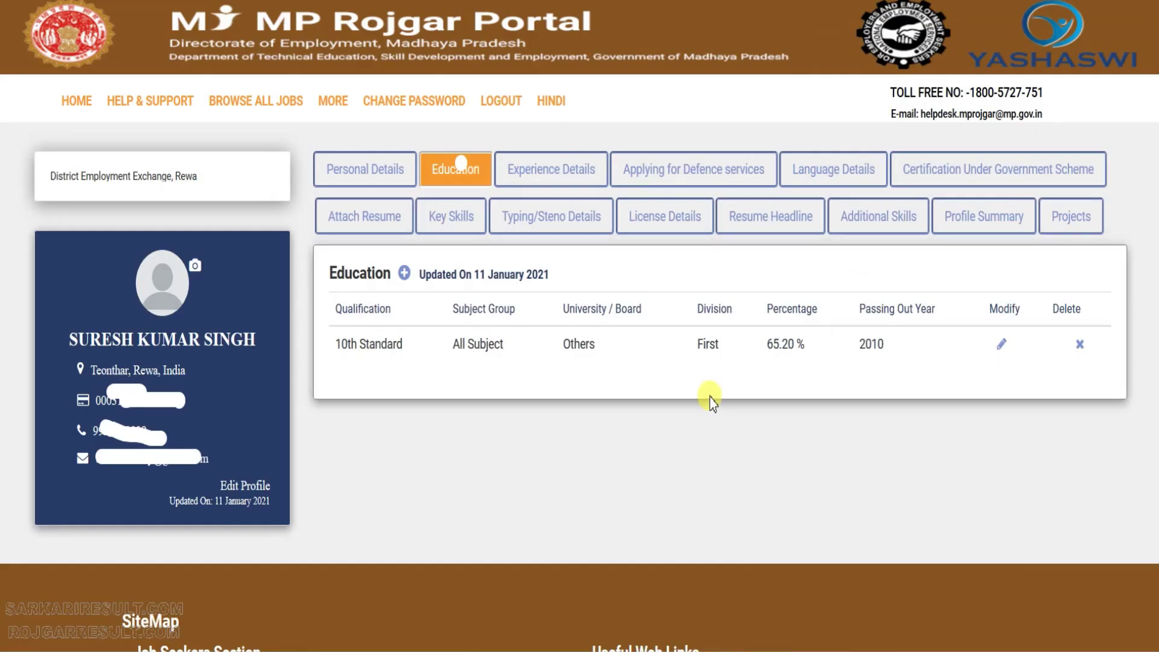
Start a new 12th Standard education entry with Commerce group, subject COMMERCE, Full Time course.
{"action": "left_click", "coordinate": [403, 274]}
{"action": "left_click", "coordinate": [473, 159]}
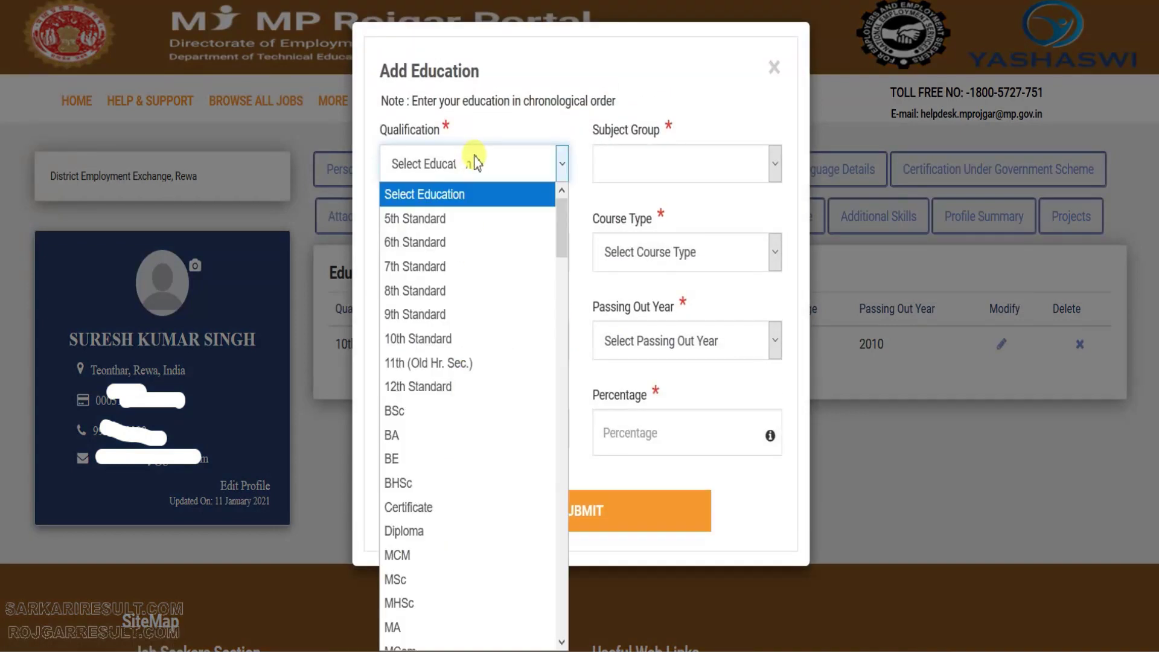
{"action": "left_click", "coordinate": [438, 387]}
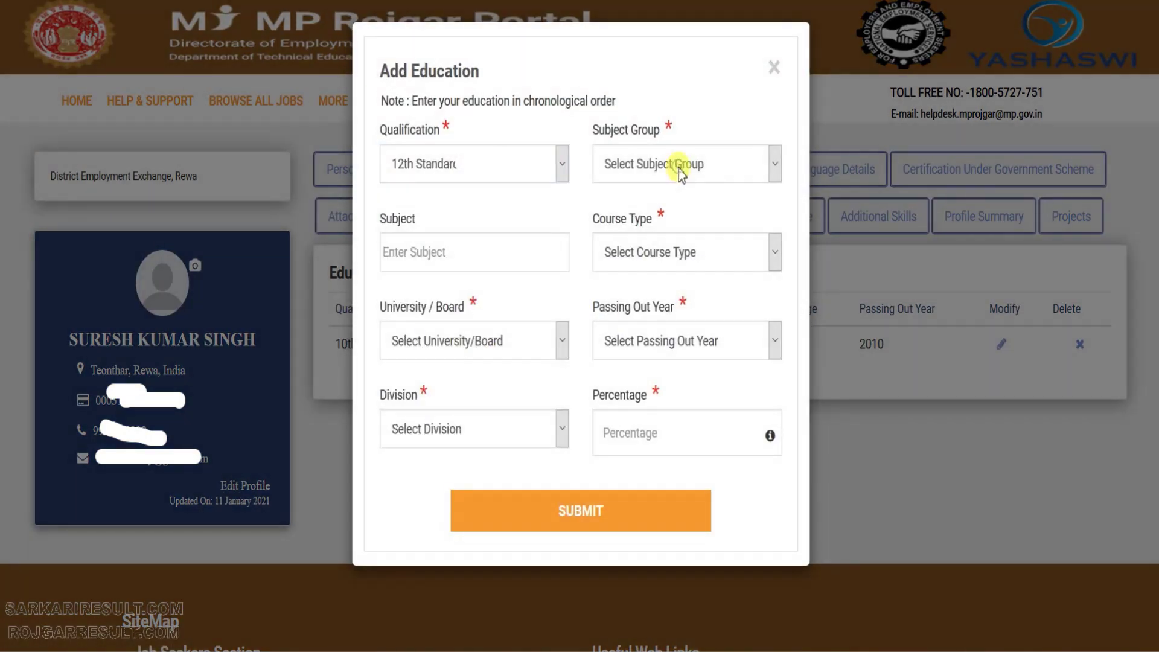
{"action": "left_click", "coordinate": [679, 169]}
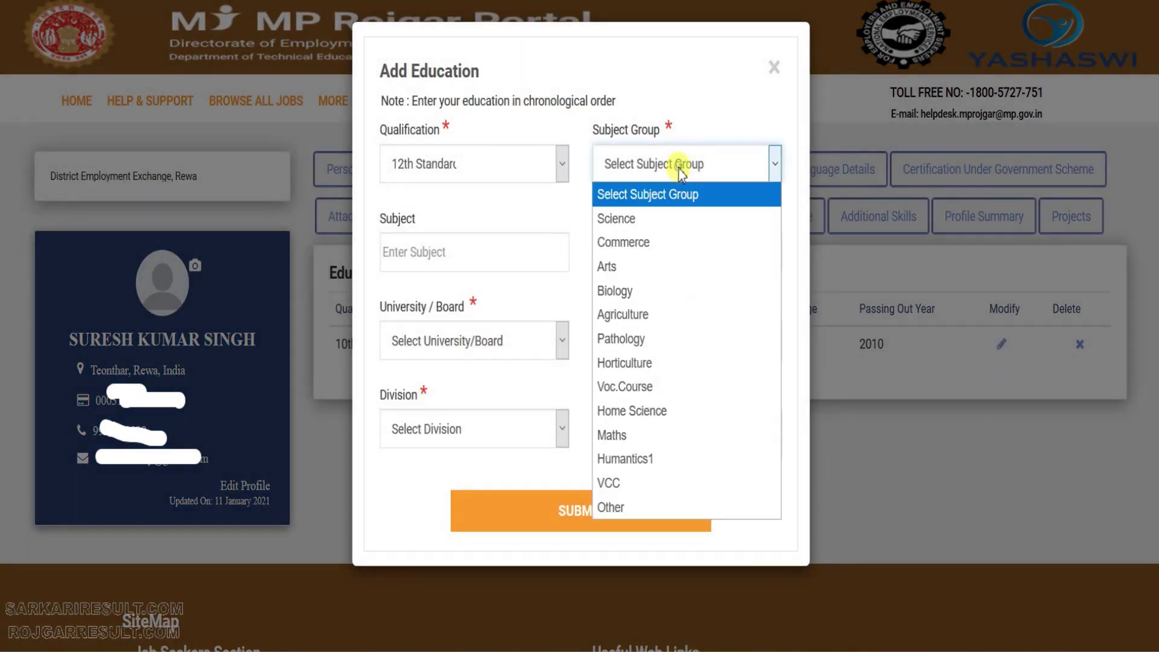
{"action": "left_click", "coordinate": [628, 243]}
{"action": "left_click", "coordinate": [437, 264]}
{"action": "type", "text": "COMM"}
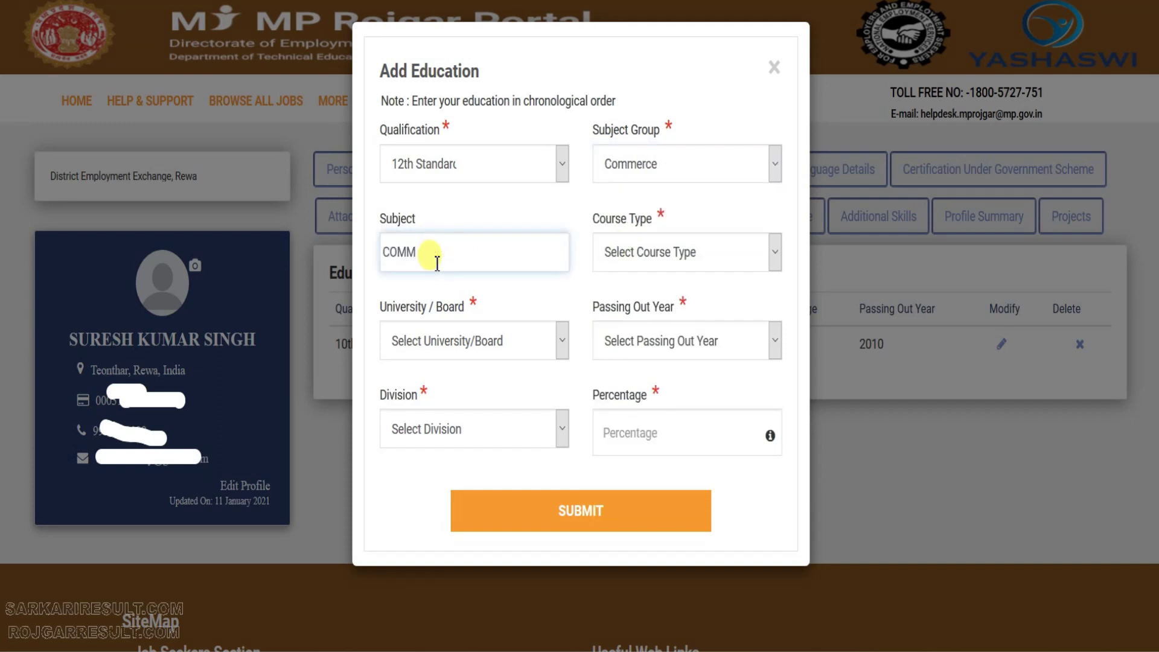
{"action": "left_click", "coordinate": [735, 252]}
{"action": "left_click", "coordinate": [659, 300]}
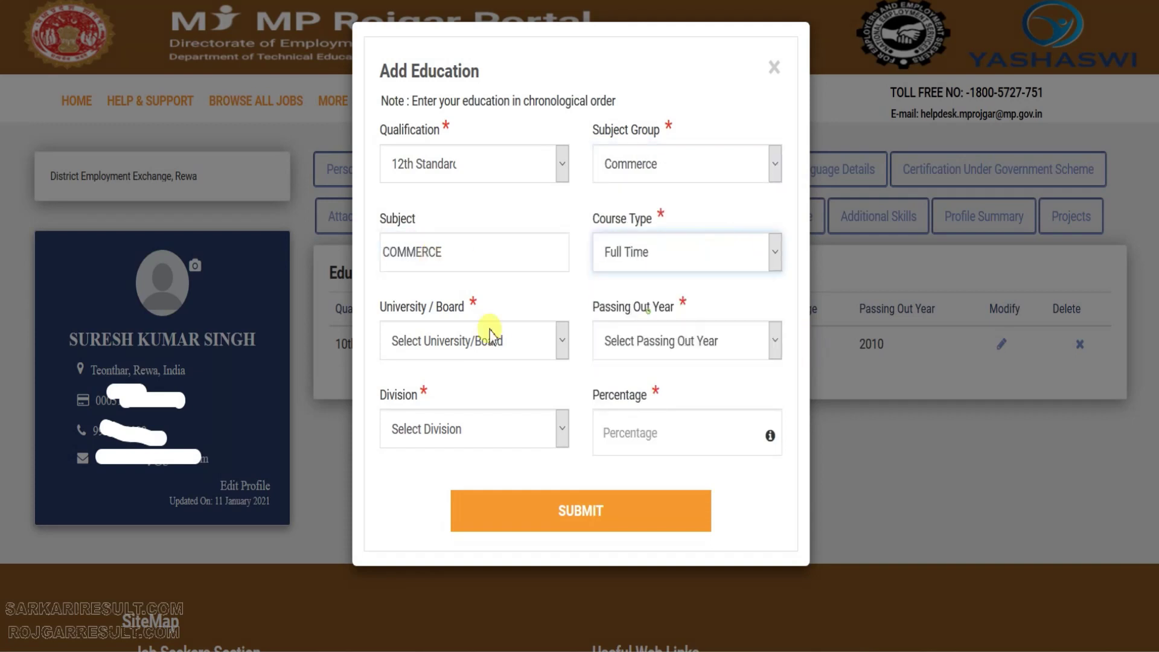
Set board to Others, passing year 2012, Second division, 55.00%, and submit the record.
{"action": "left_click", "coordinate": [453, 347]}
{"action": "key", "text": "o"}
{"action": "key", "text": "Return"}
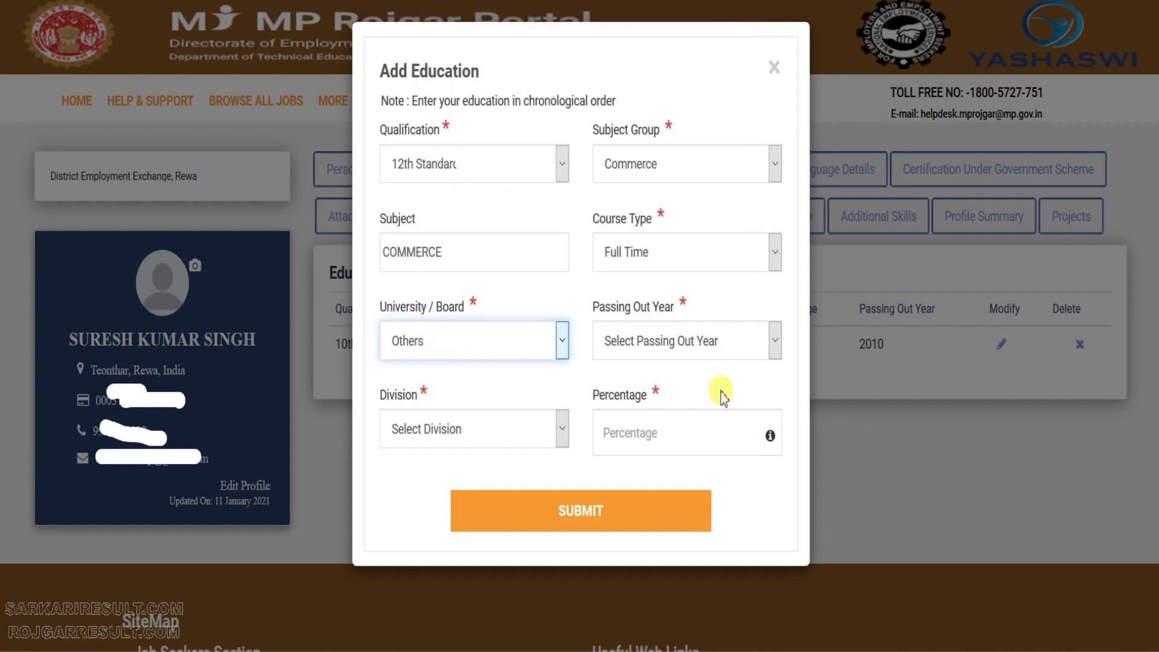
{"action": "left_click", "coordinate": [721, 355]}
{"action": "key", "text": "2"}
{"action": "key", "text": "0"}
{"action": "key", "text": "1"}
{"action": "key", "text": "2"}
{"action": "key", "text": "Return"}
{"action": "key", "text": "Tab"}
{"action": "key", "text": "s"}
{"action": "key", "text": "Tab"}
{"action": "type", "text": "55.00"}
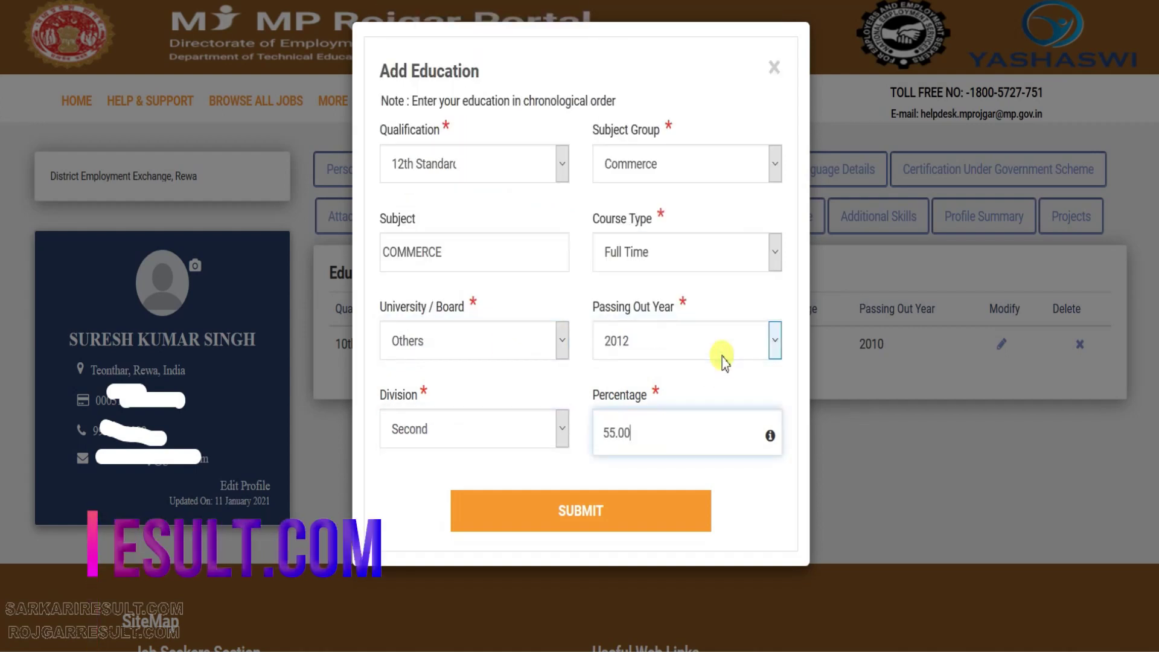
{"action": "left_click", "coordinate": [573, 507]}
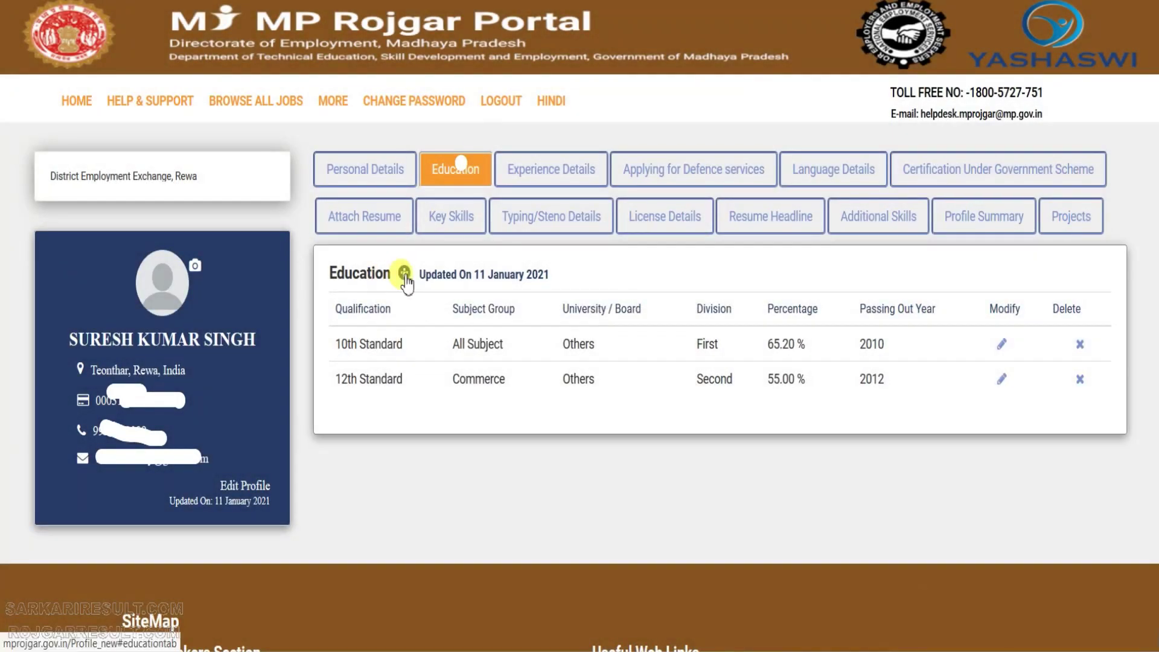
Start a new B.Com. education entry with Commerce group, subject COMMERCE, Full Time course.
{"action": "left_click", "coordinate": [403, 274]}
{"action": "left_click", "coordinate": [495, 164]}
{"action": "key", "text": "b"}
{"action": "key", "text": "period"}
{"action": "key", "text": "c"}
{"action": "key", "text": "Return"}
{"action": "left_click", "coordinate": [690, 171]}
{"action": "left_click", "coordinate": [646, 215]}
{"action": "left_click", "coordinate": [436, 252]}
{"action": "type", "text": "COMMERCE"}
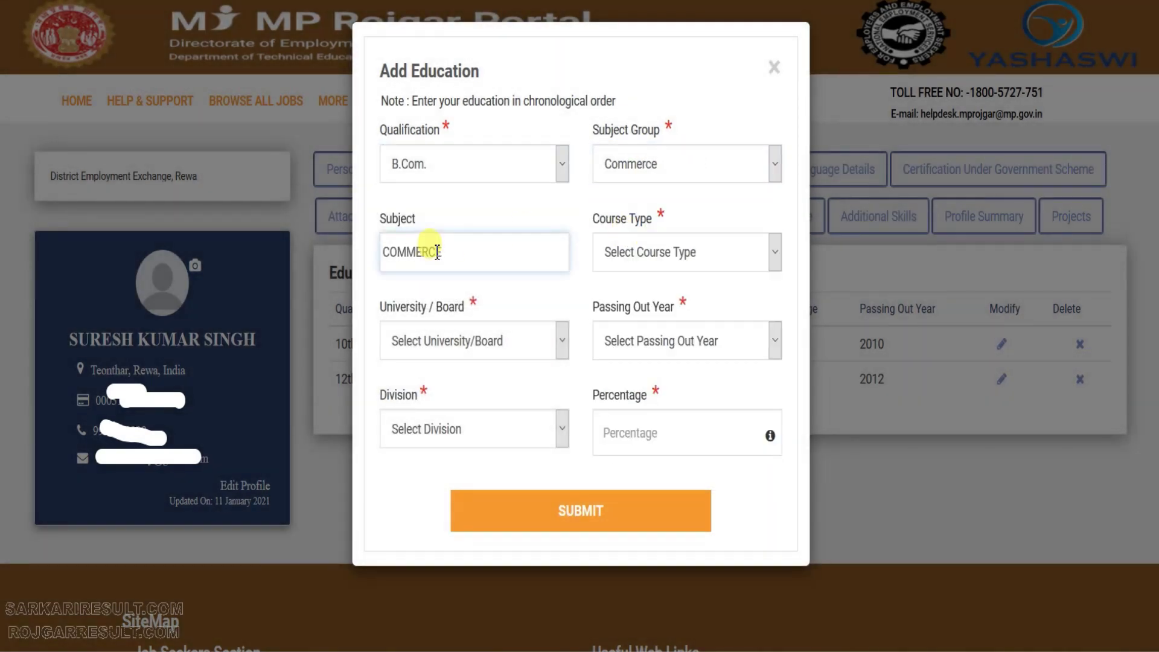
{"action": "key", "text": "Tab"}
{"action": "key", "text": "f"}
Set board to Others, passing year 2015, First division, 68.20%, and submit the record.
{"action": "left_click", "coordinate": [471, 340]}
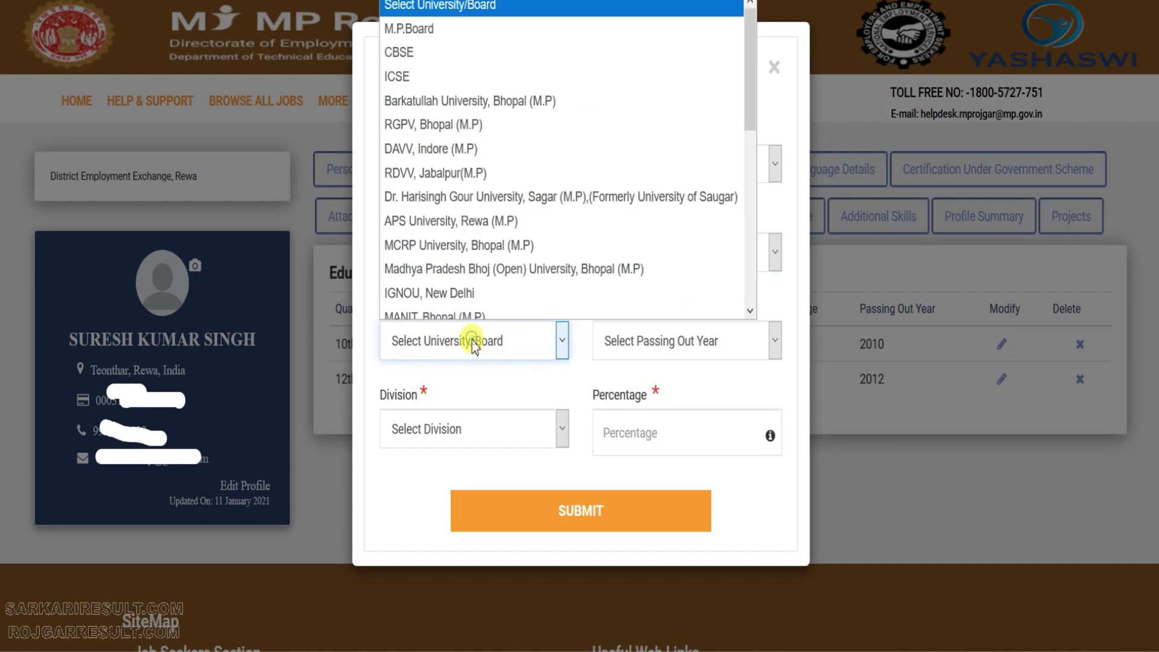
{"action": "key", "text": "o"}
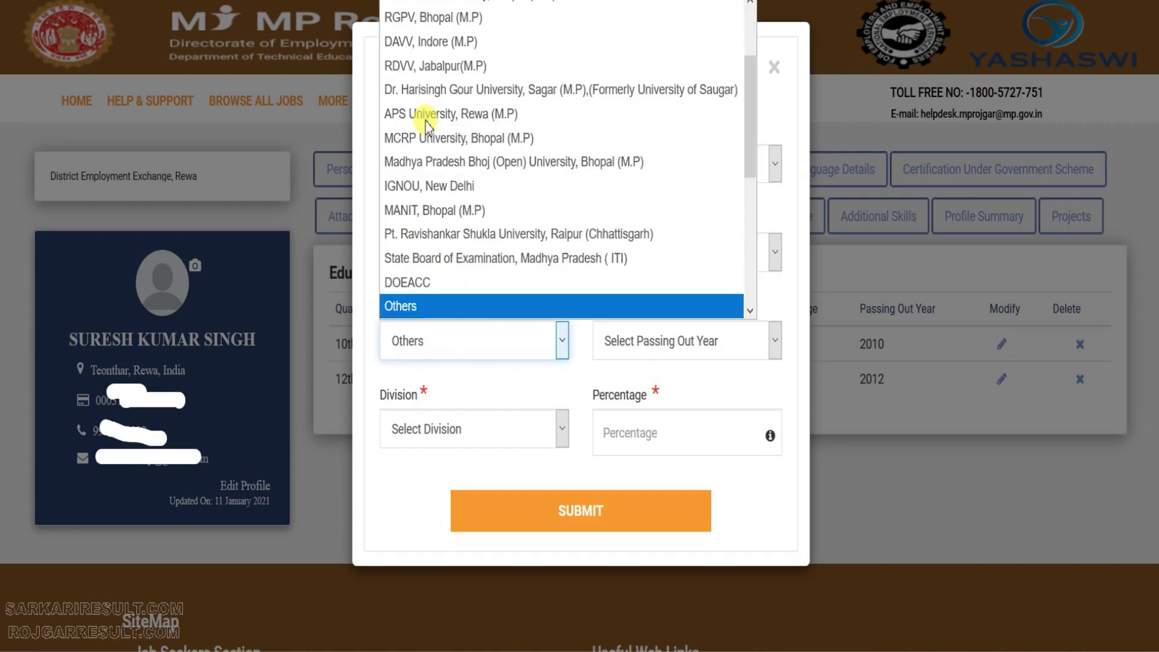
{"action": "key", "text": "Return"}
{"action": "left_click", "coordinate": [652, 331]}
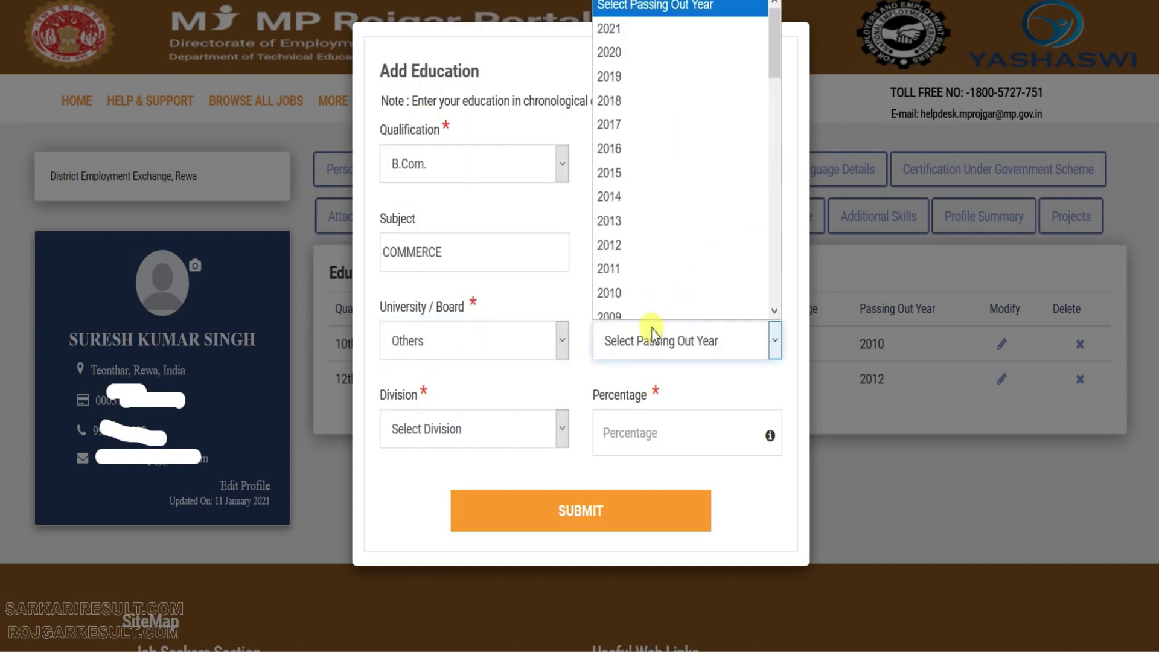
{"action": "key", "text": "2"}
{"action": "key", "text": "0"}
{"action": "key", "text": "1"}
{"action": "key", "text": "5"}
{"action": "key", "text": "Return"}
{"action": "key", "text": "Tab"}
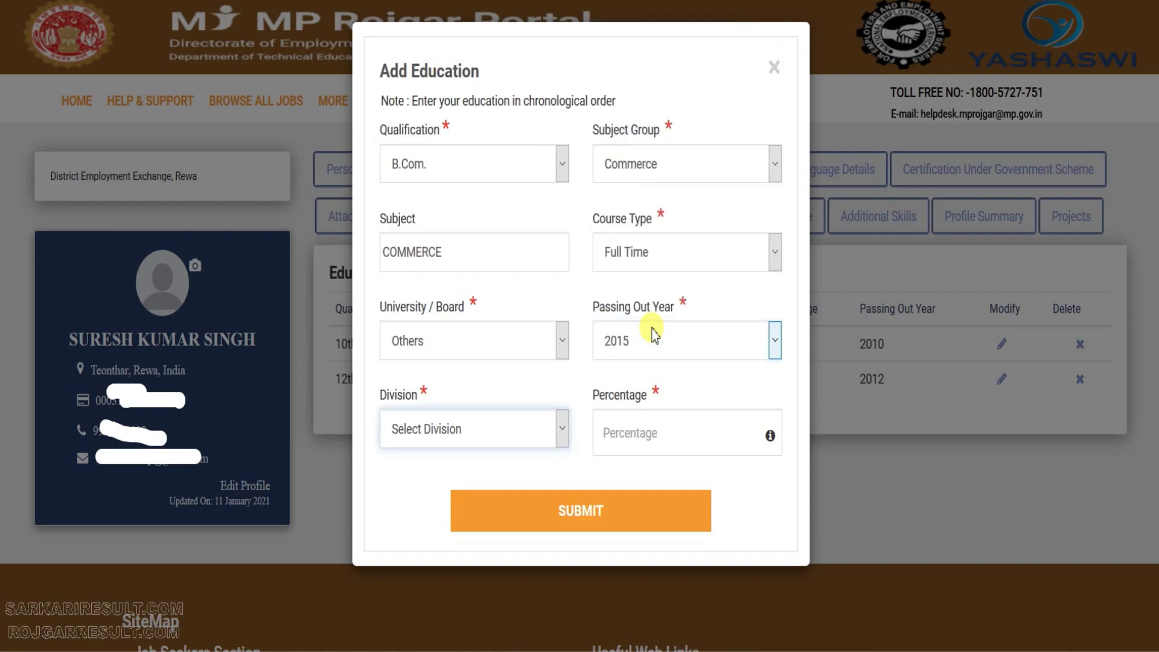
{"action": "key", "text": "f"}
{"action": "key", "text": "Tab"}
{"action": "type", "text": "68."}
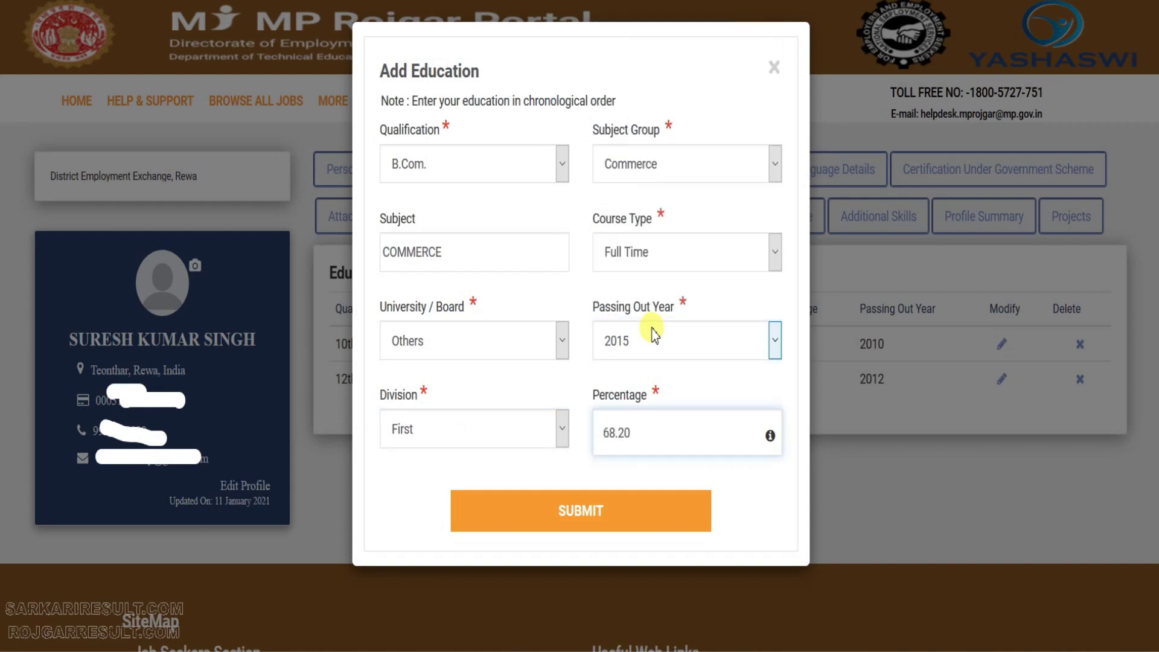
{"action": "left_click", "coordinate": [593, 510]}
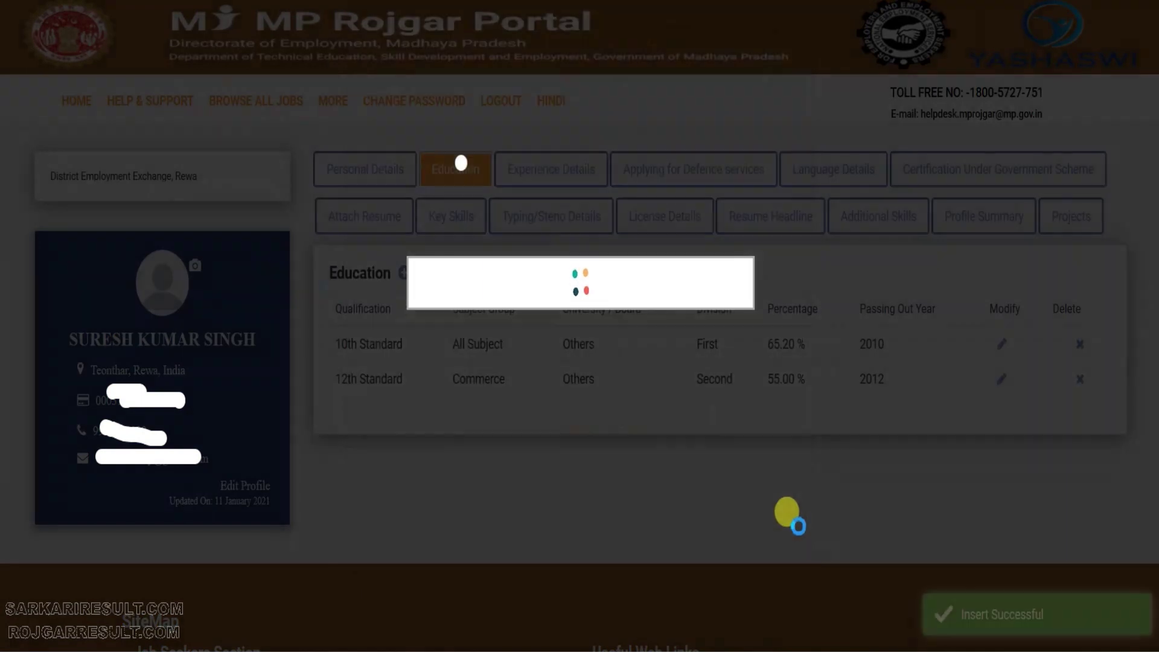